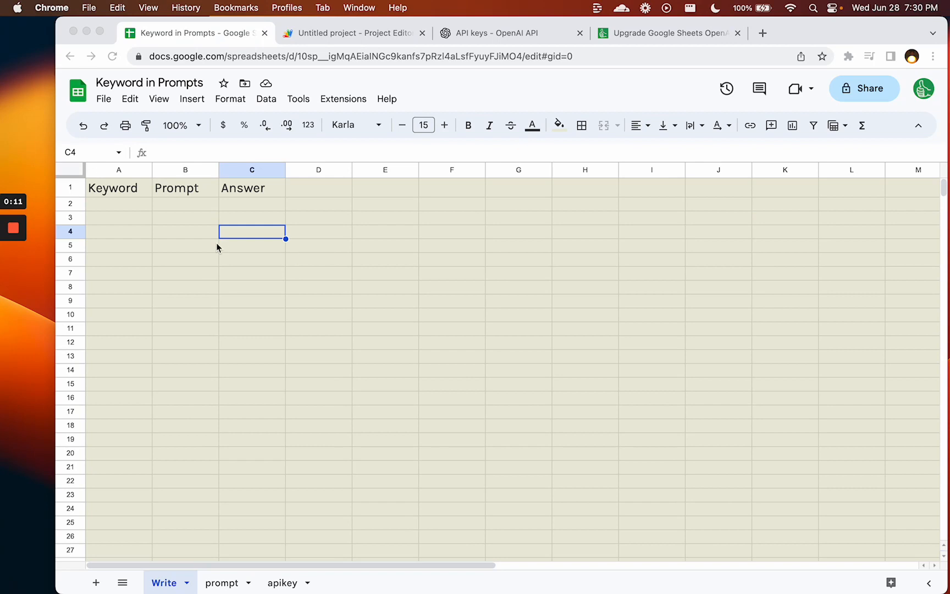
Examine the Write sheet's columns, the [KEYWORD] prompt templates, the GPT 4 upgrade tutorial page and the ai function's script.
drag(121, 206, 115, 482)
click(120, 208)
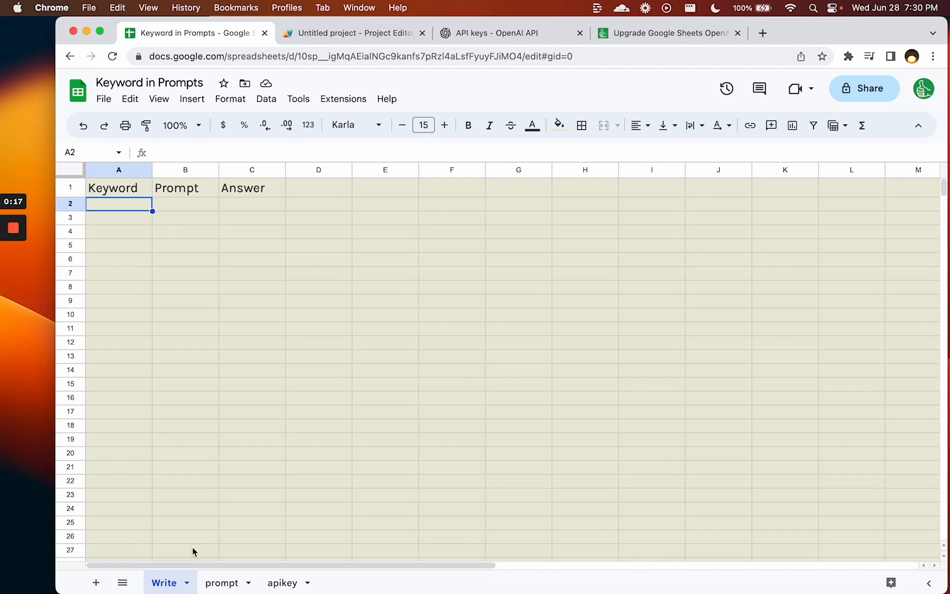
click(220, 581)
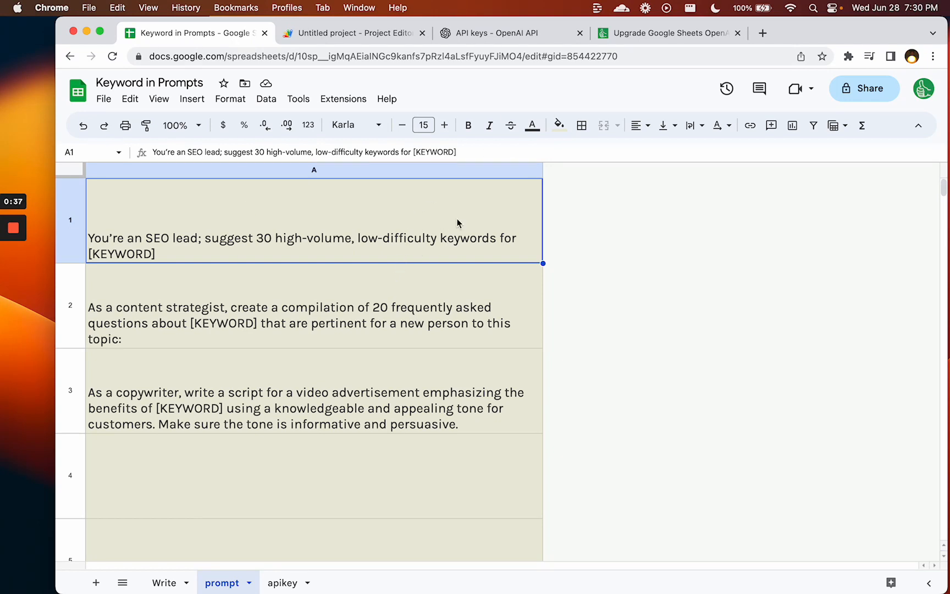
click(641, 37)
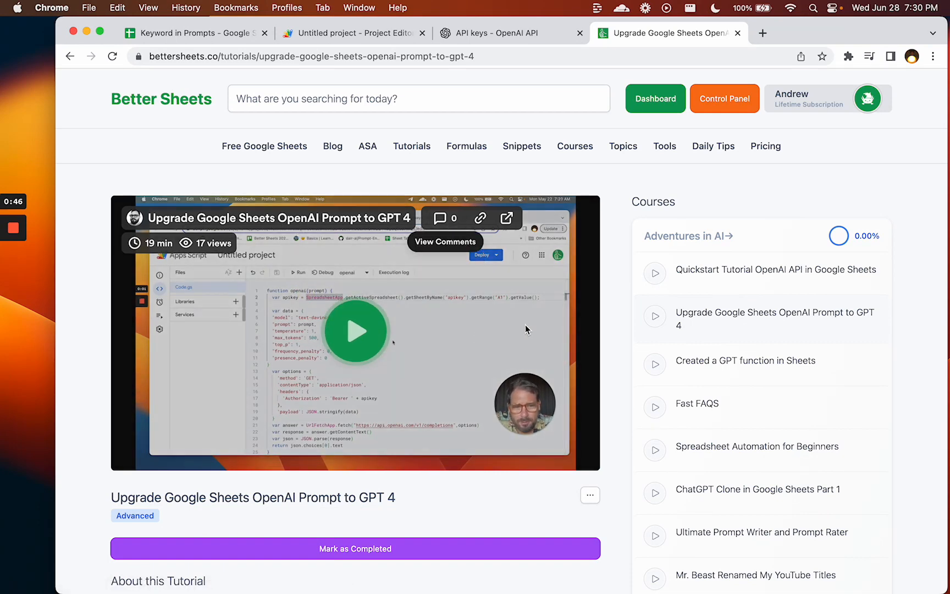
scroll(524, 326, down, 1)
scroll(525, 325, down, 2)
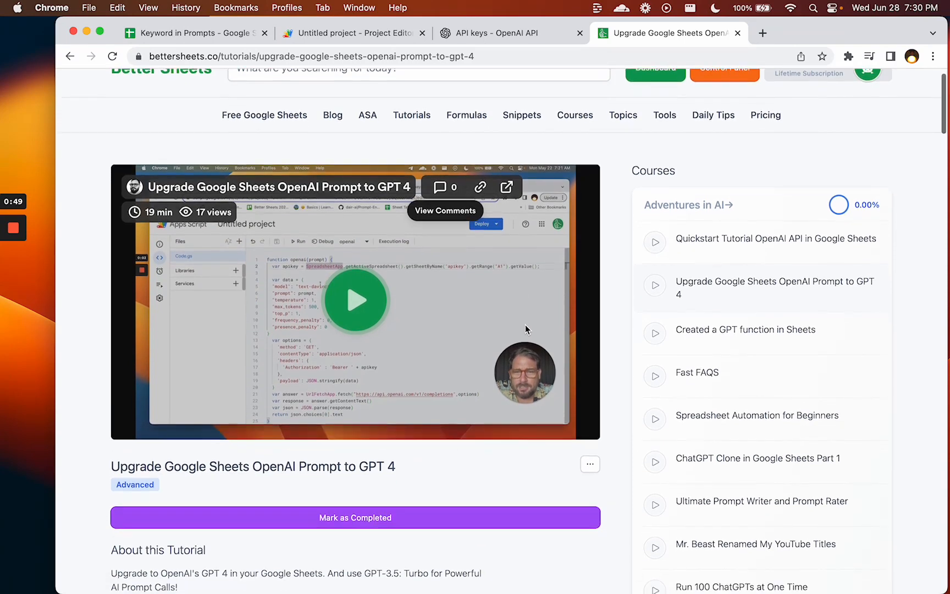
scroll(524, 324, up, 3)
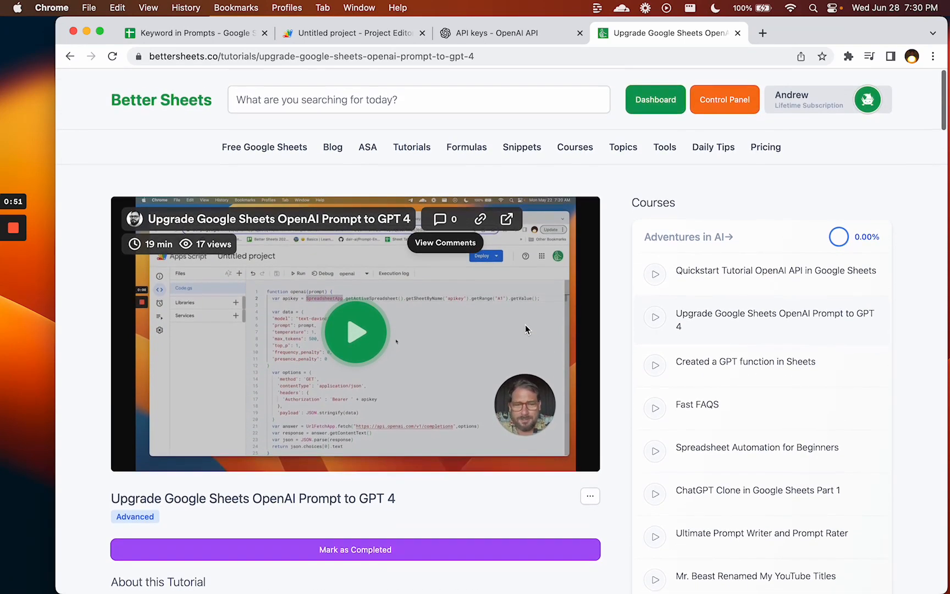
click(201, 33)
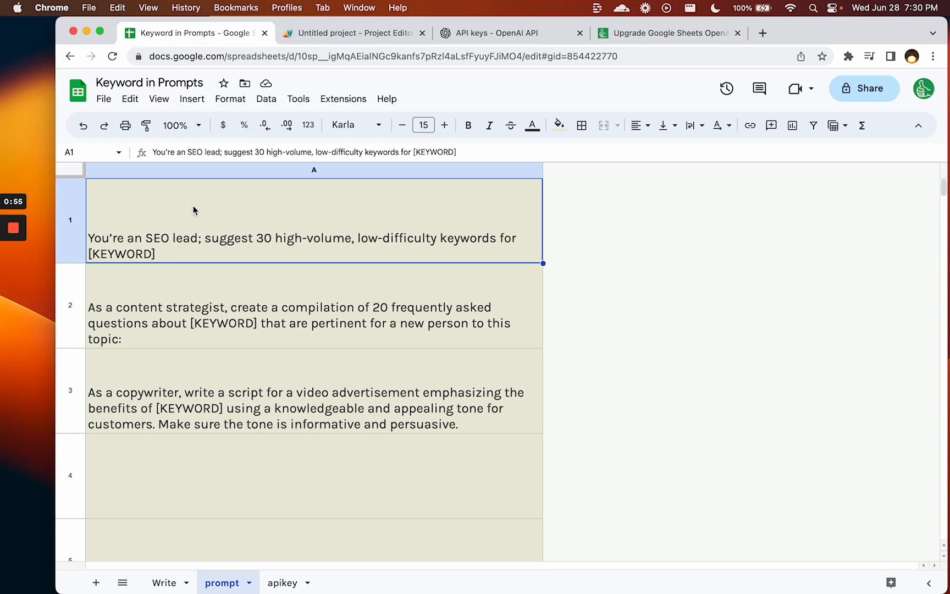
click(291, 32)
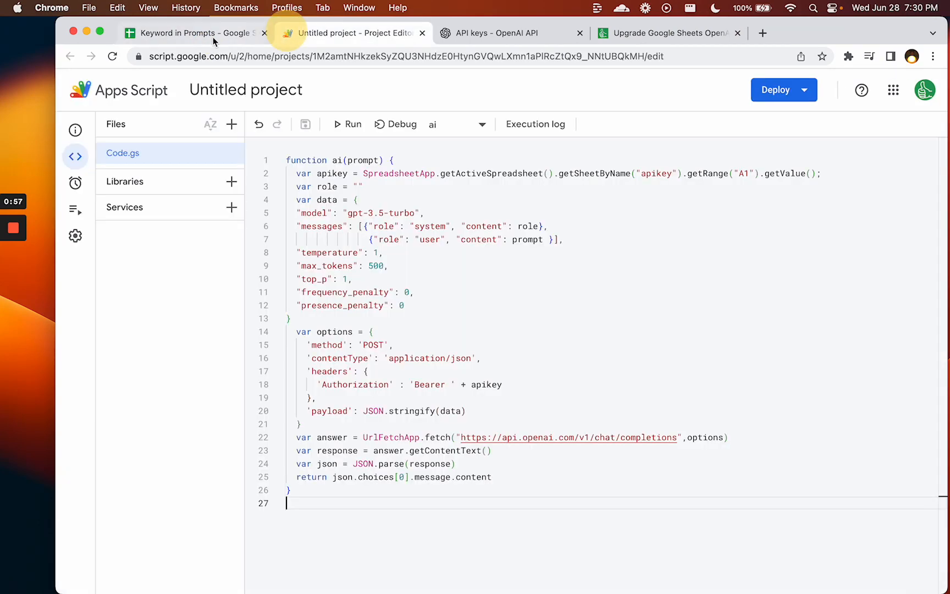
click(201, 33)
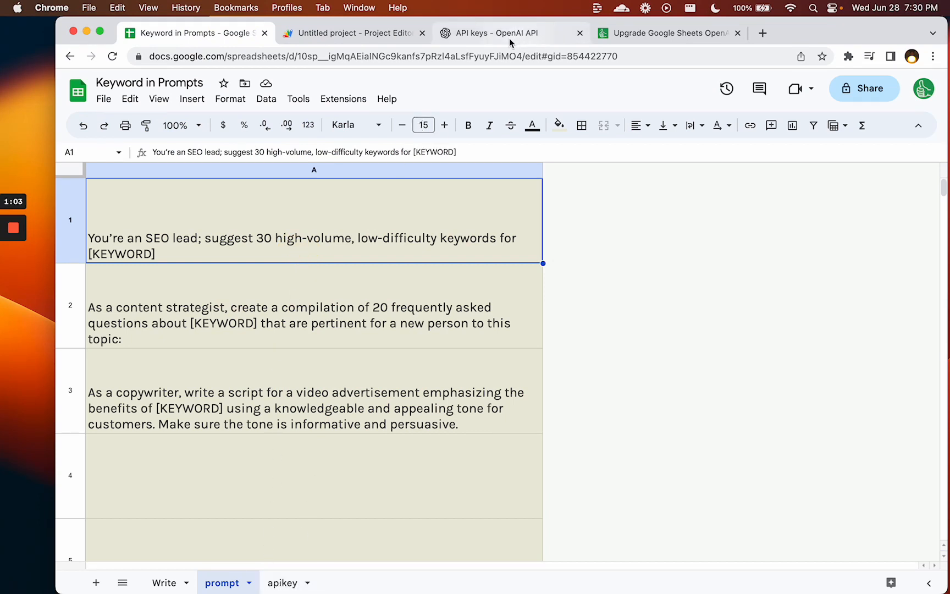
click(164, 582)
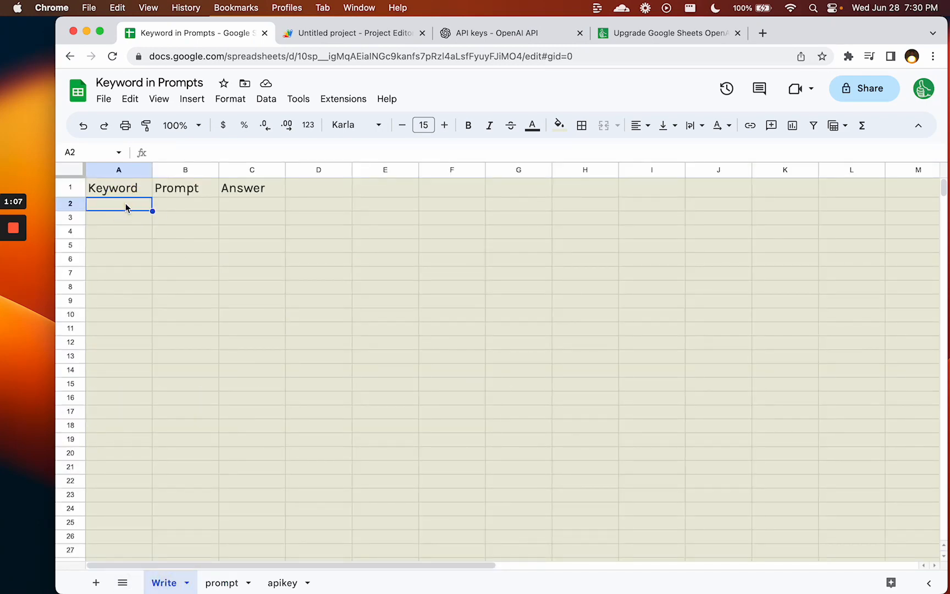
click(222, 583)
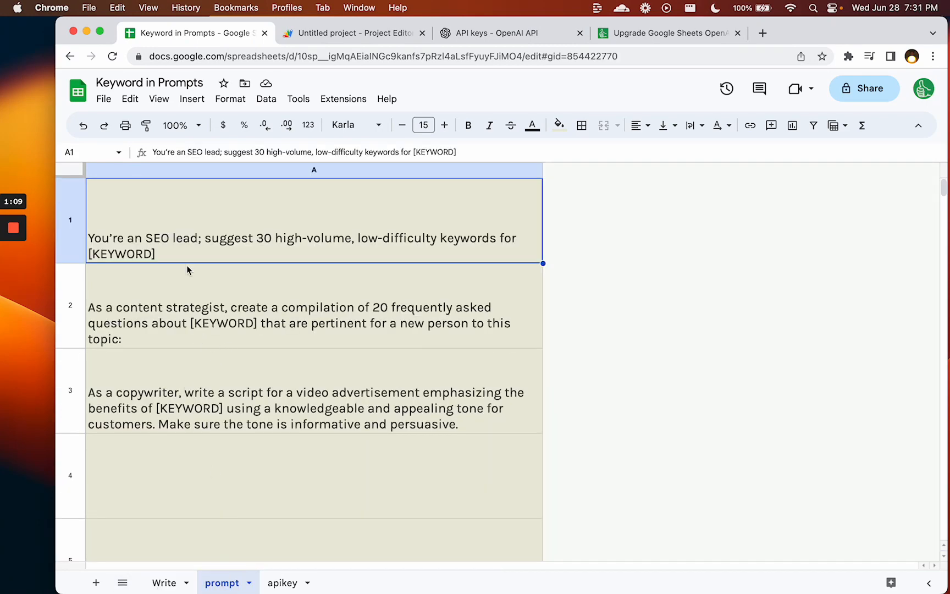
click(183, 242)
On the Write sheet, enter the keywords Google Sheets in A2 and Spreadsheets in A3.
click(164, 582)
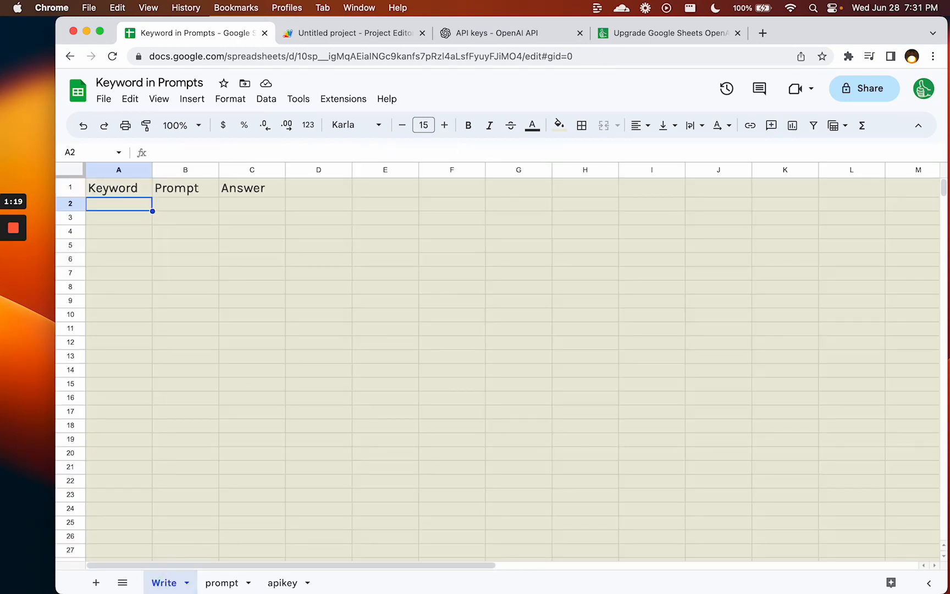
text(Google Sheets)
key(Return)
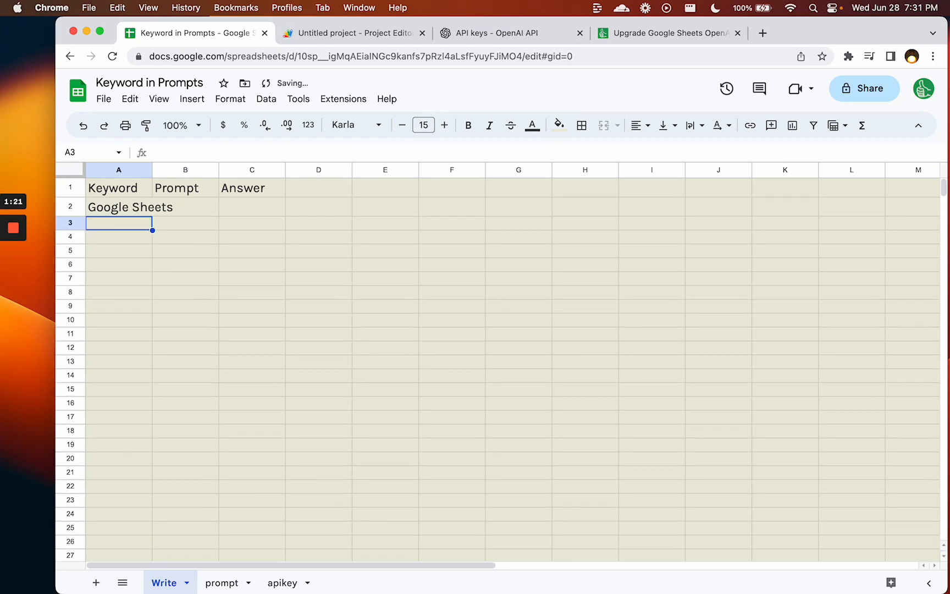
text(Spreadsheets)
key(Return)
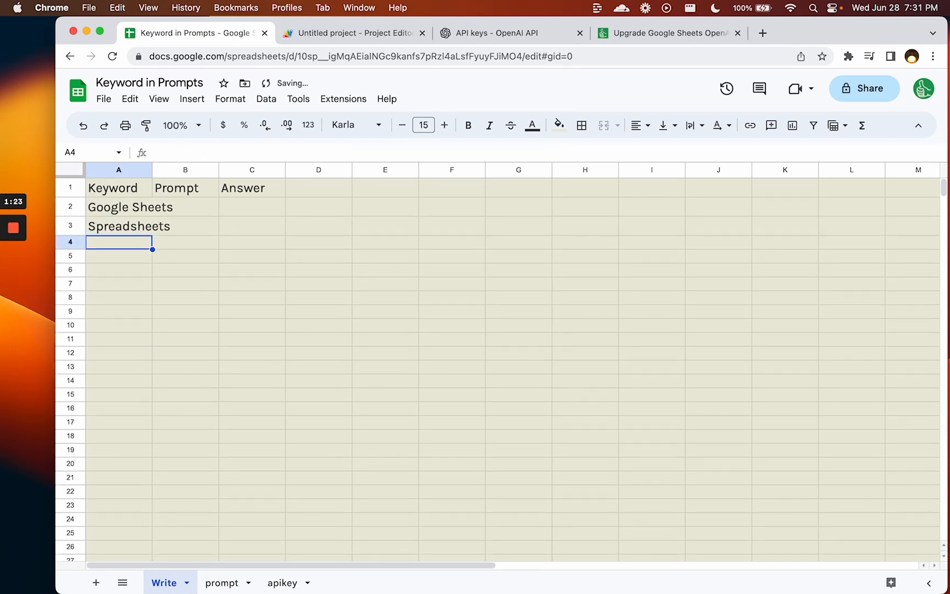
Add Excel Spreadsheets as the third keyword in A4 and widen the Keyword column to fit its entries.
text(Exxc)
key(BackSpace)
key(BackSpace)
text(cel )
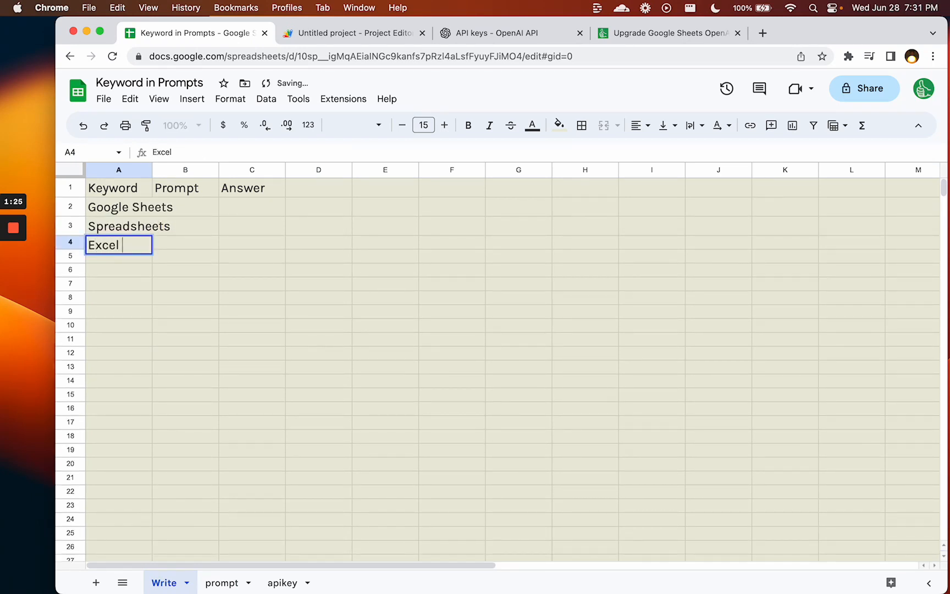
text(Spreadsheet)
key(Return)
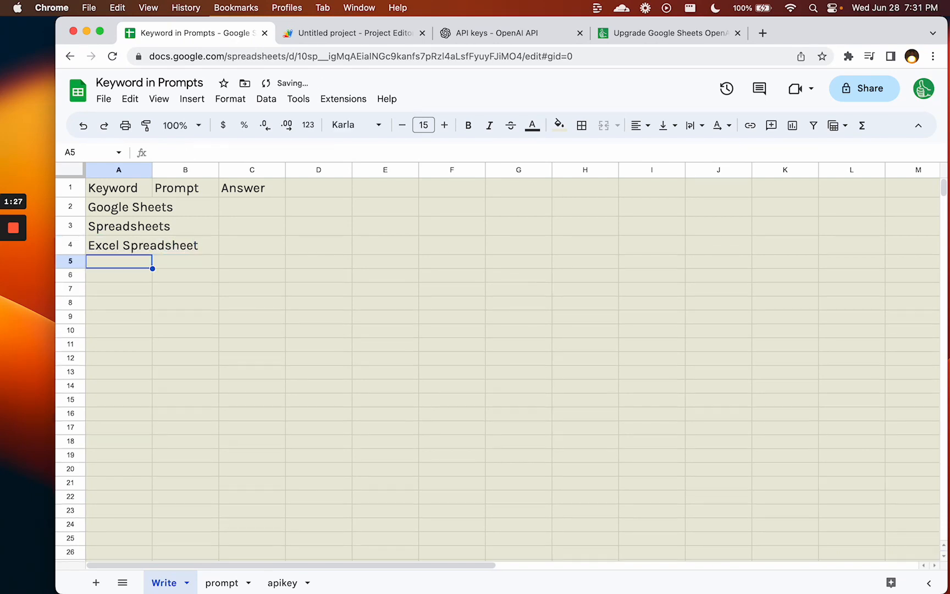
double_click(102, 245)
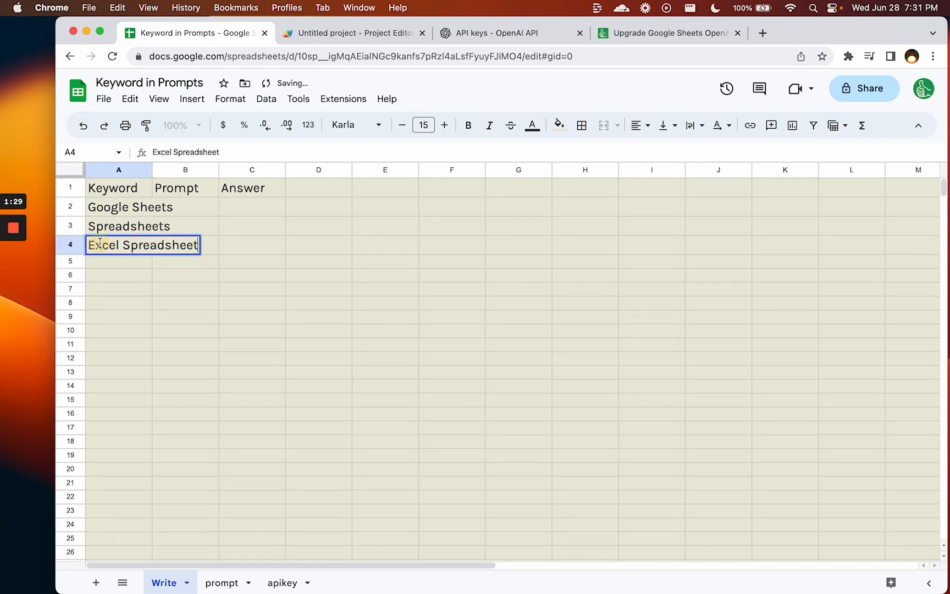
text(s)
key(Return)
click(172, 207)
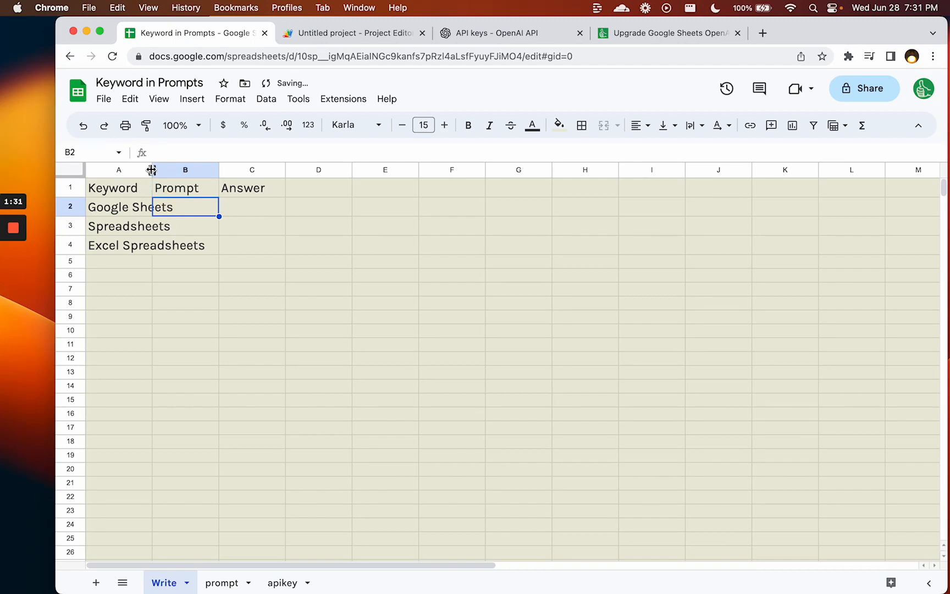
drag(153, 170, 227, 190)
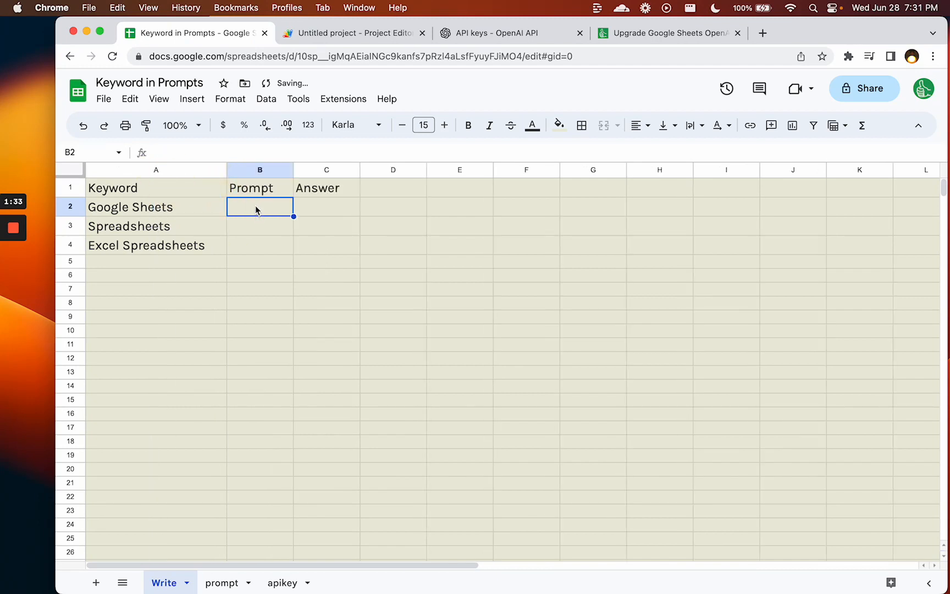
In Answer cell C2, enter the formula =if(isblank(B2),,ai(B2)) so the ai function runs only when a prompt exists.
click(343, 210)
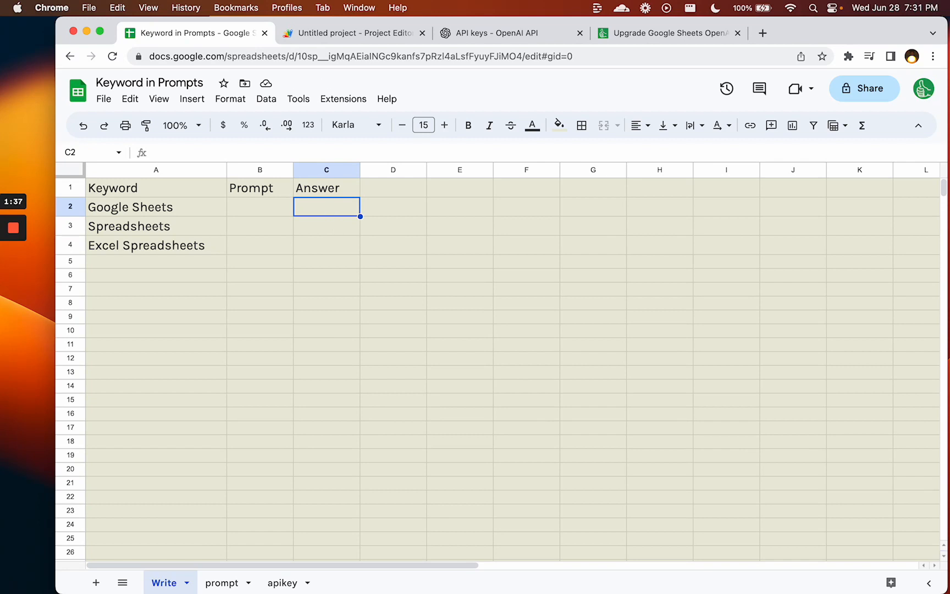
text(=ai()
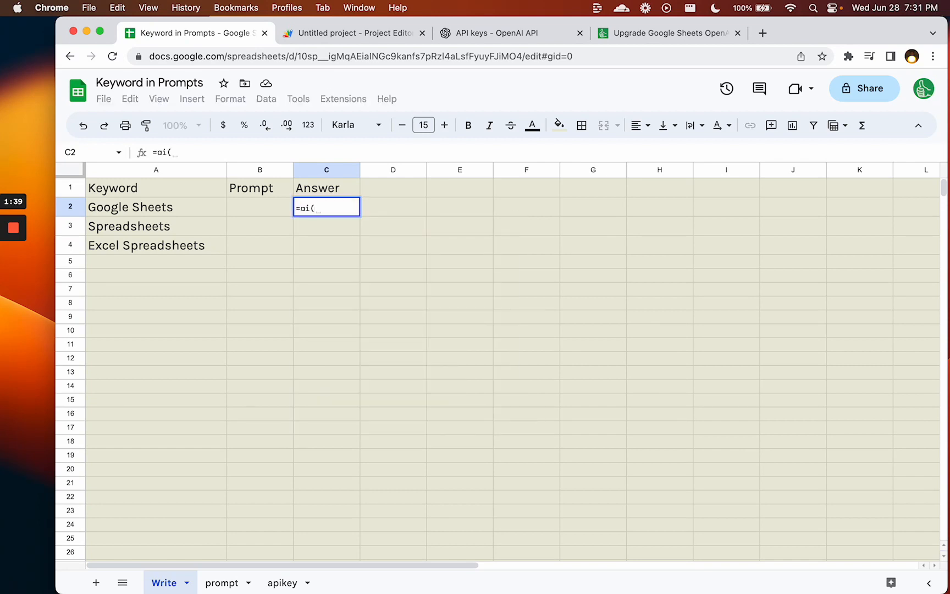
text(B2))
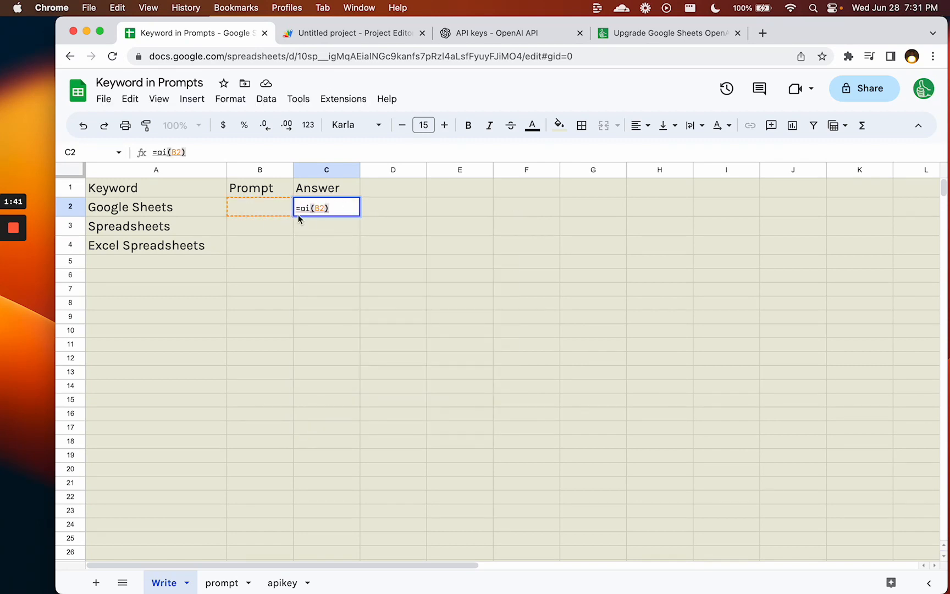
click(300, 207)
text(if(isblan)
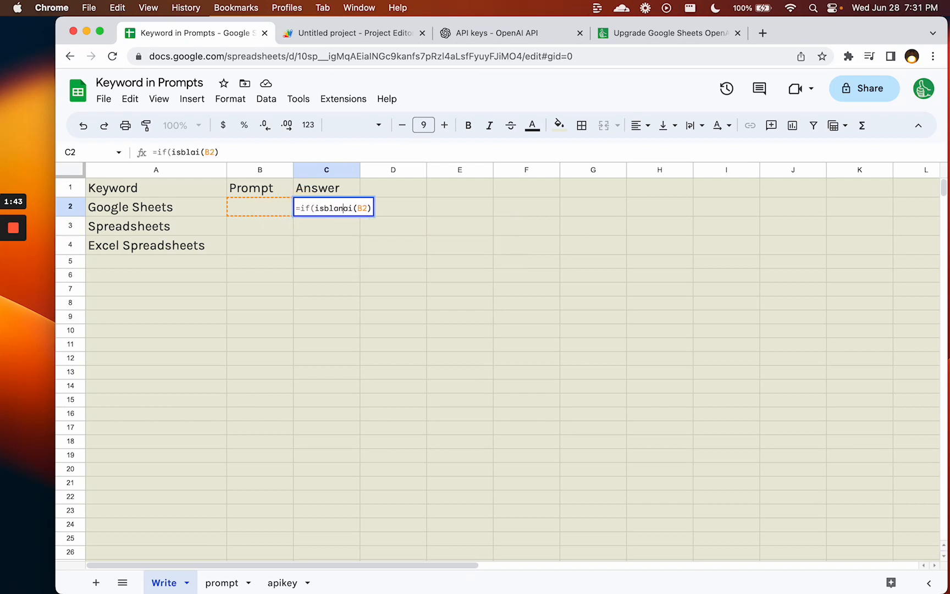
text(k()
text(B2),,ai(B2)
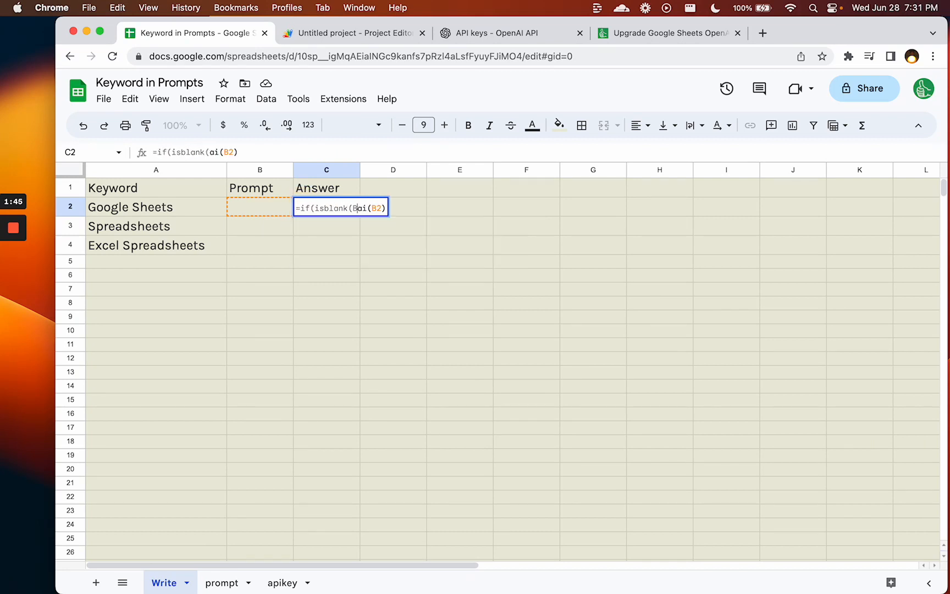
text())
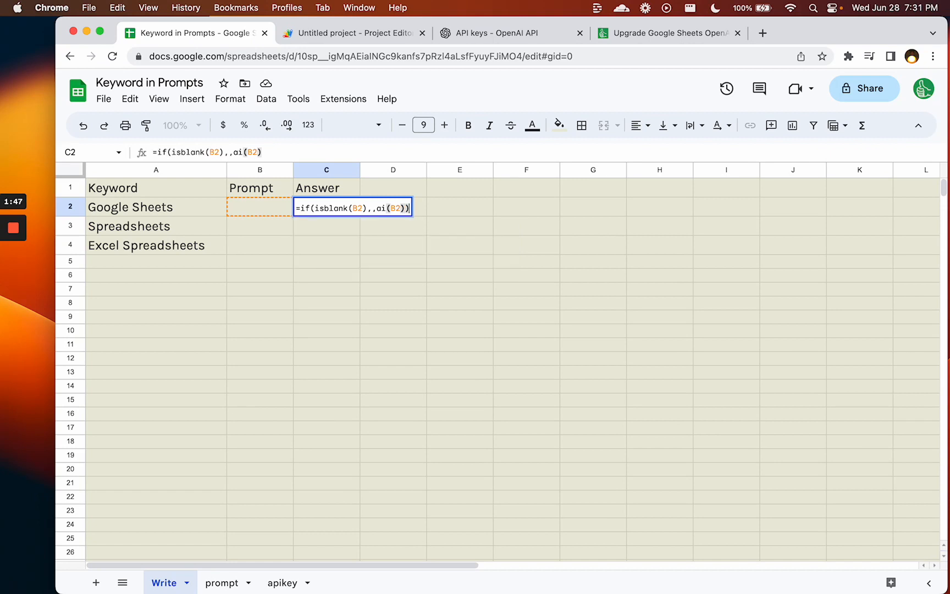
key(Return)
Copy the C2 formula down the rest of the Answer column and widen the Prompt column.
click(334, 209)
key(Left)
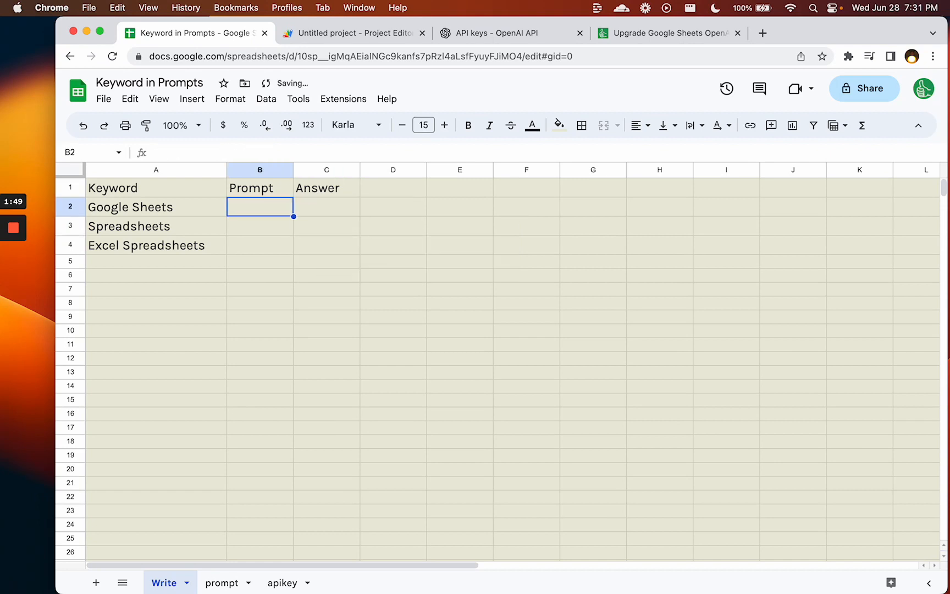
key(Right)
key(Left)
key(Right)
click(304, 215)
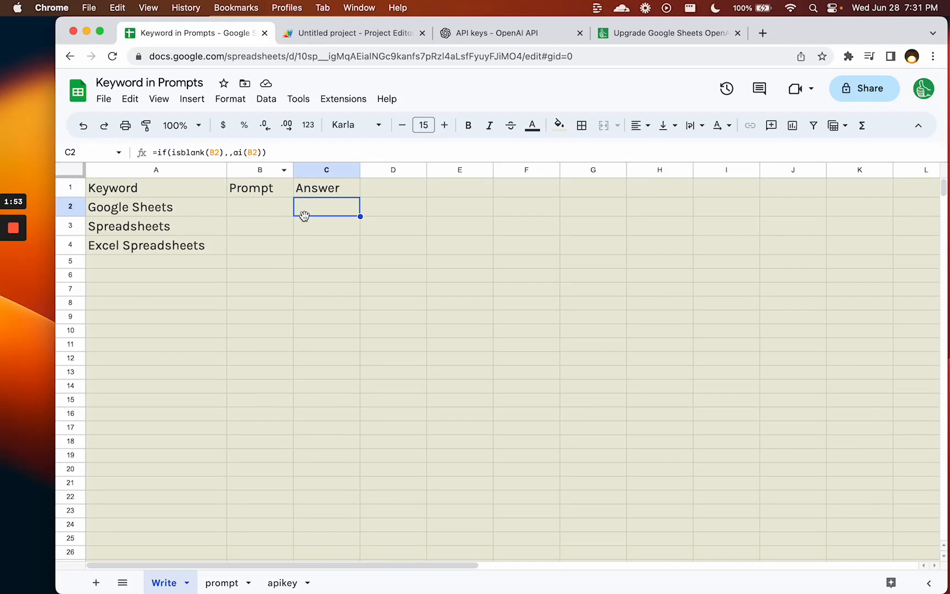
key(super+c)
key(super+shift+Down)
key(super+v)
key(super+Up)
key(Down)
key(Down)
key(Left)
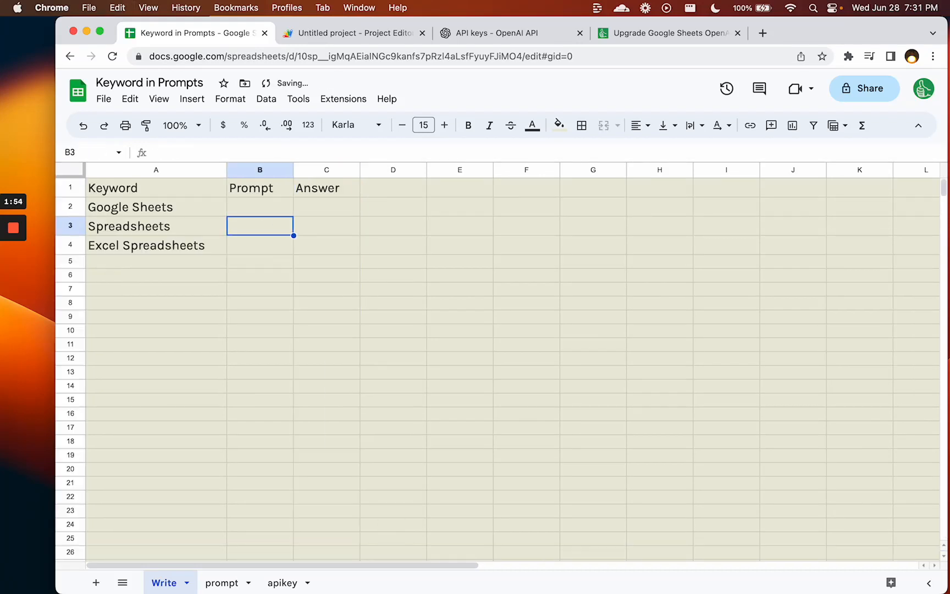
key(Up)
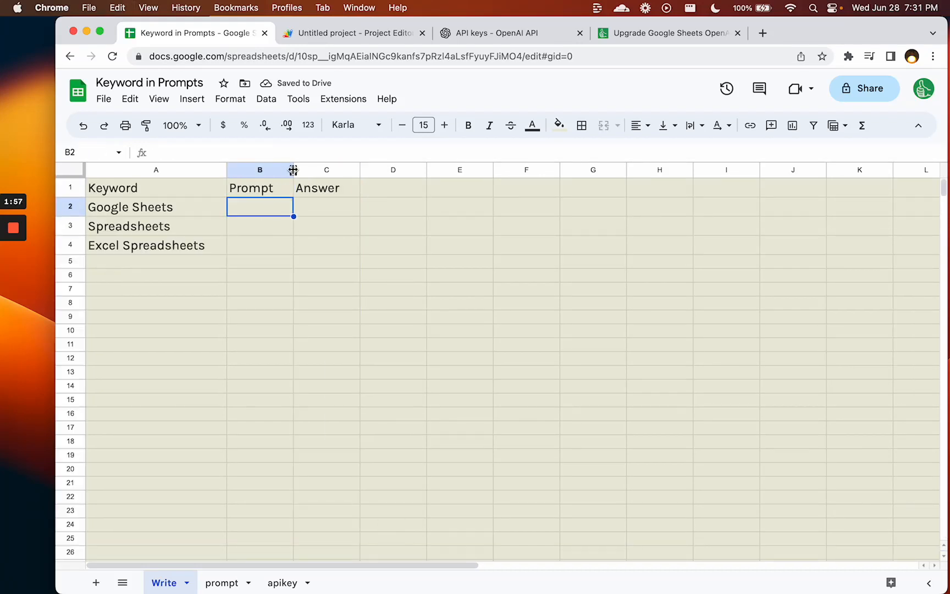
drag(293, 169, 402, 169)
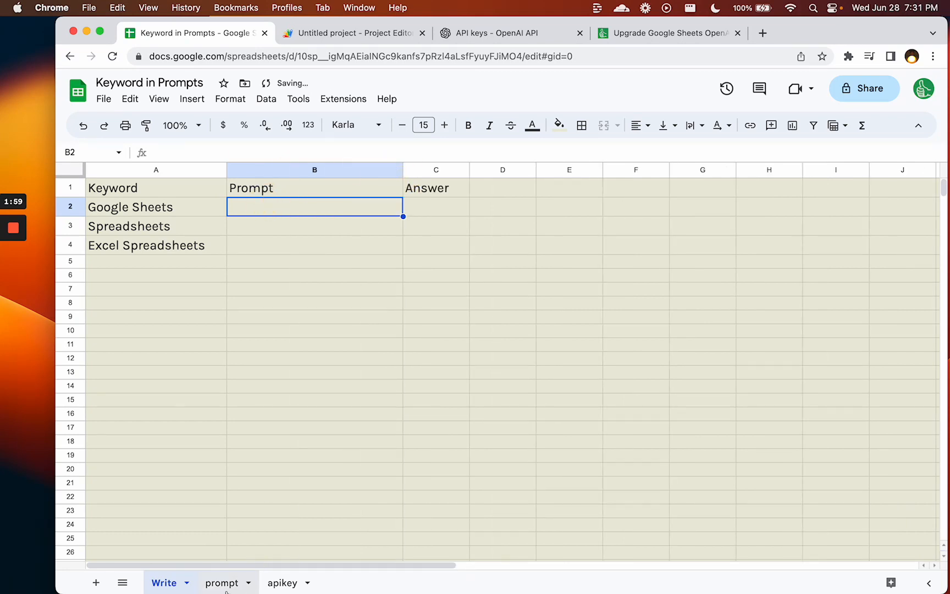
In the content strategist template in A2 of the prompt sheet, set the number of frequently asked questions to 3.
click(222, 582)
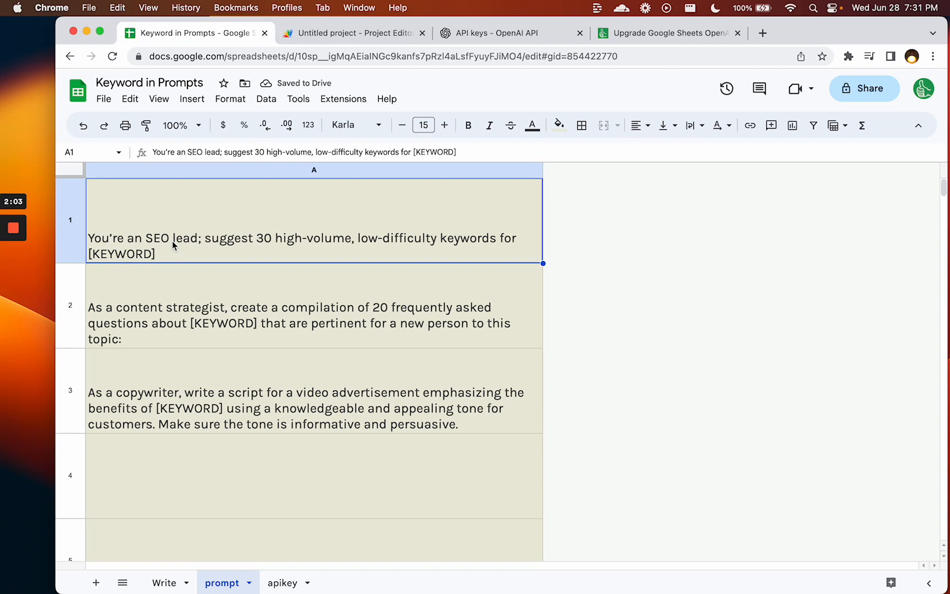
click(161, 332)
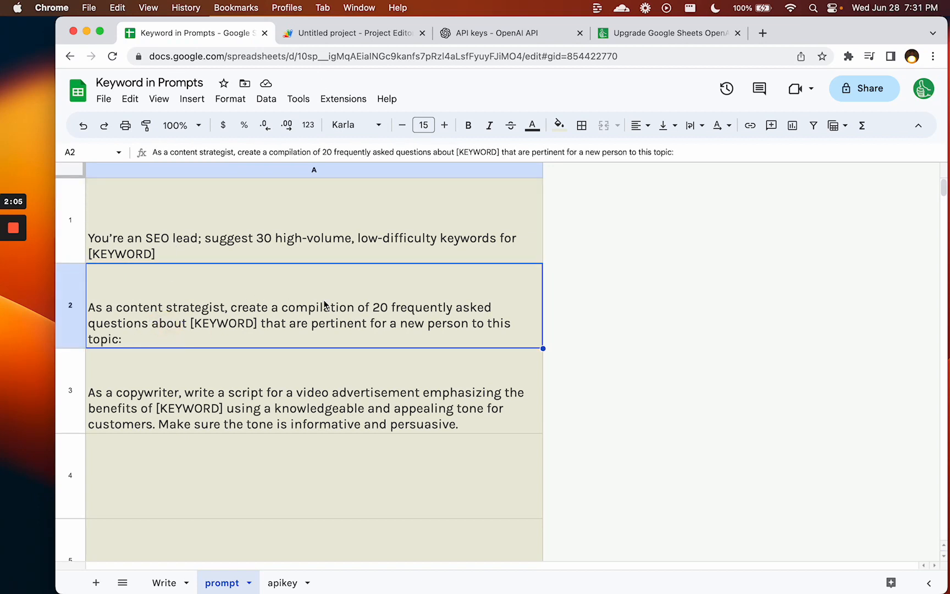
double_click(392, 308)
double_click(374, 273)
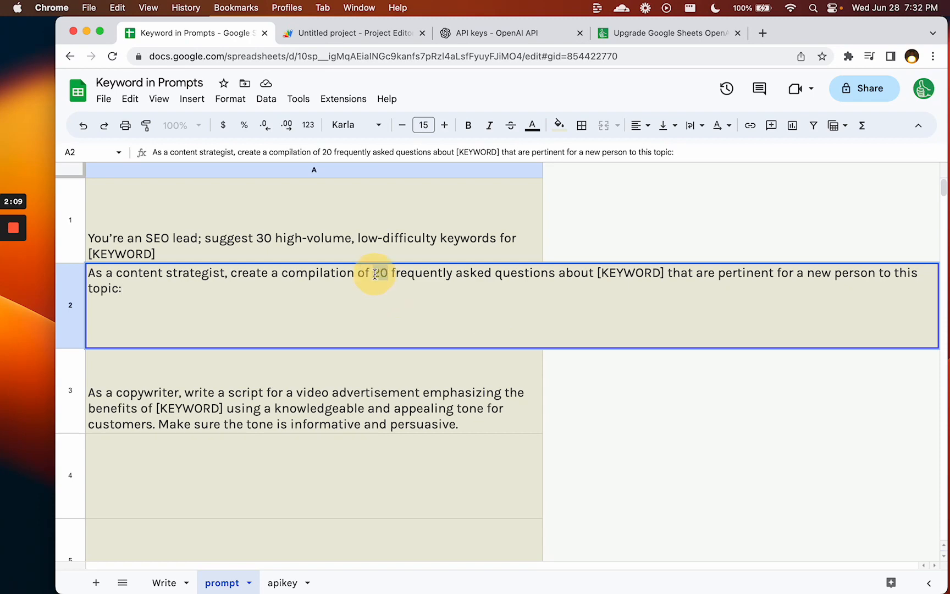
text(3)
key(Return)
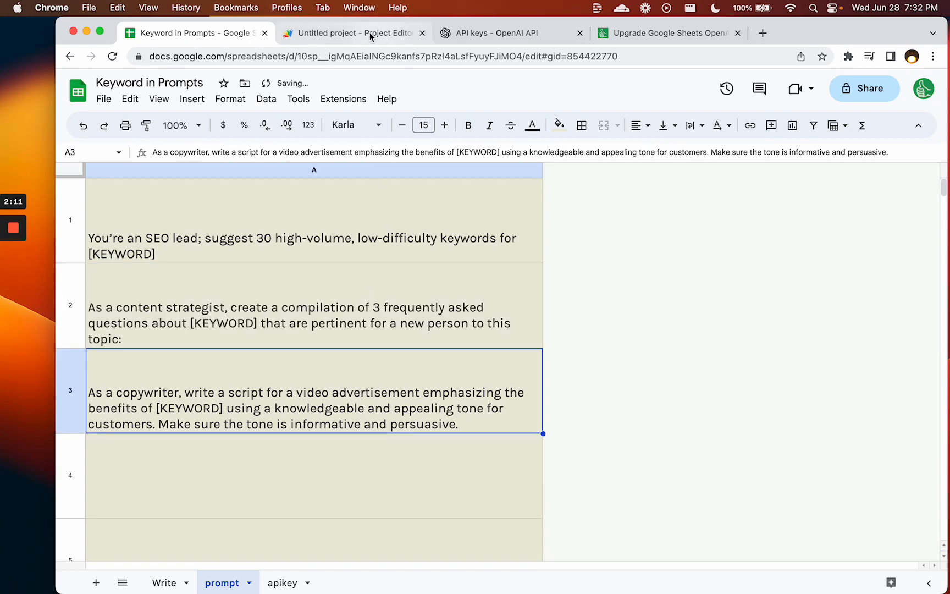
Check the max_tokens setting in the Apps Script code and return to the Write sheet of the spreadsheet.
click(370, 36)
drag(358, 266, 391, 267)
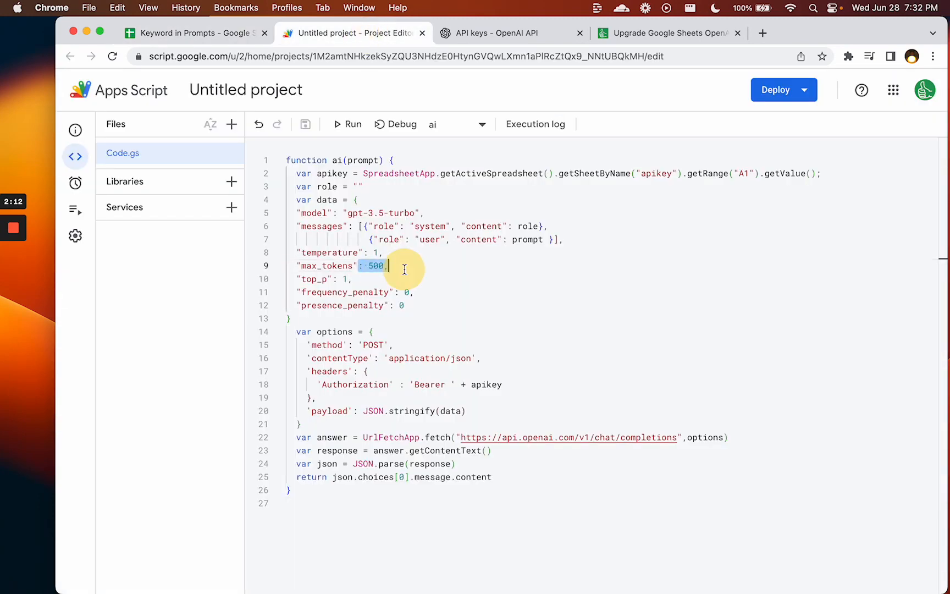
click(219, 34)
click(175, 582)
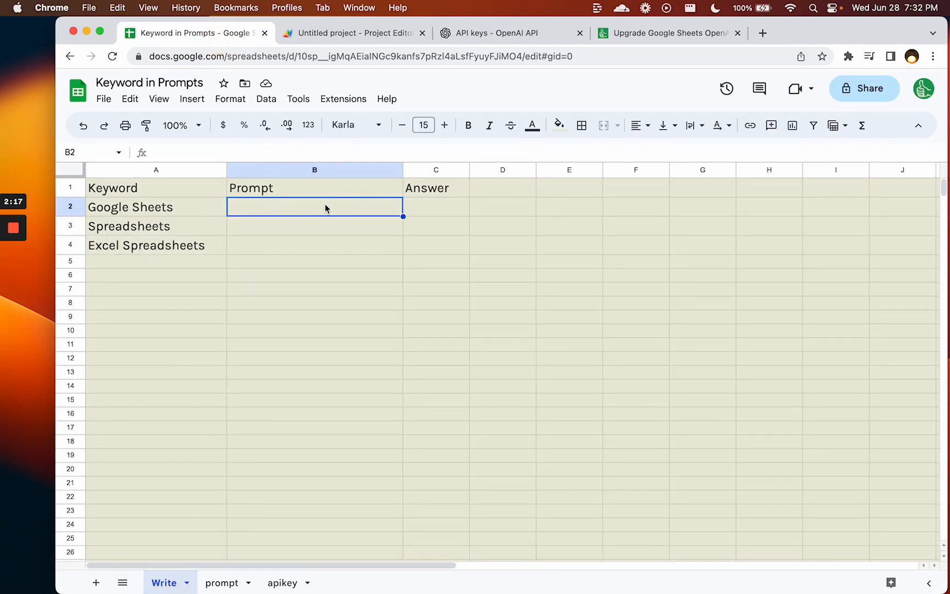
Review the max_tokens setting in the Apps Script code and the content strategist template in A2 of the prompt sheet.
click(345, 34)
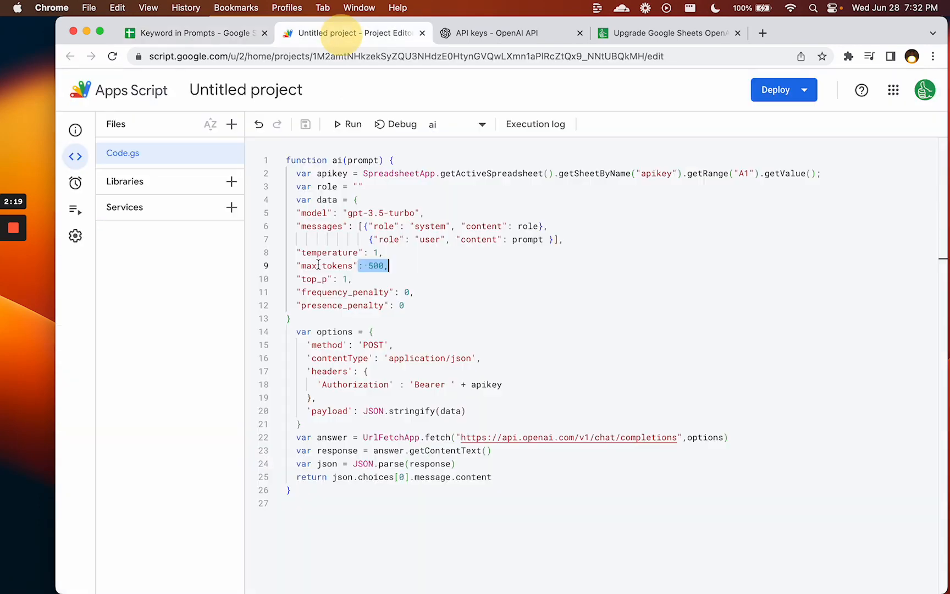
click(212, 34)
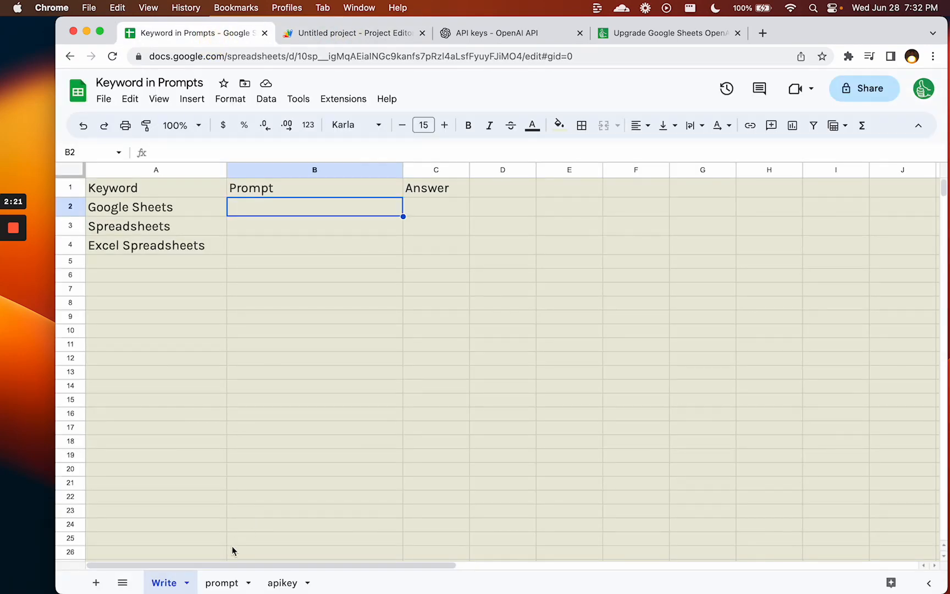
click(222, 583)
click(235, 317)
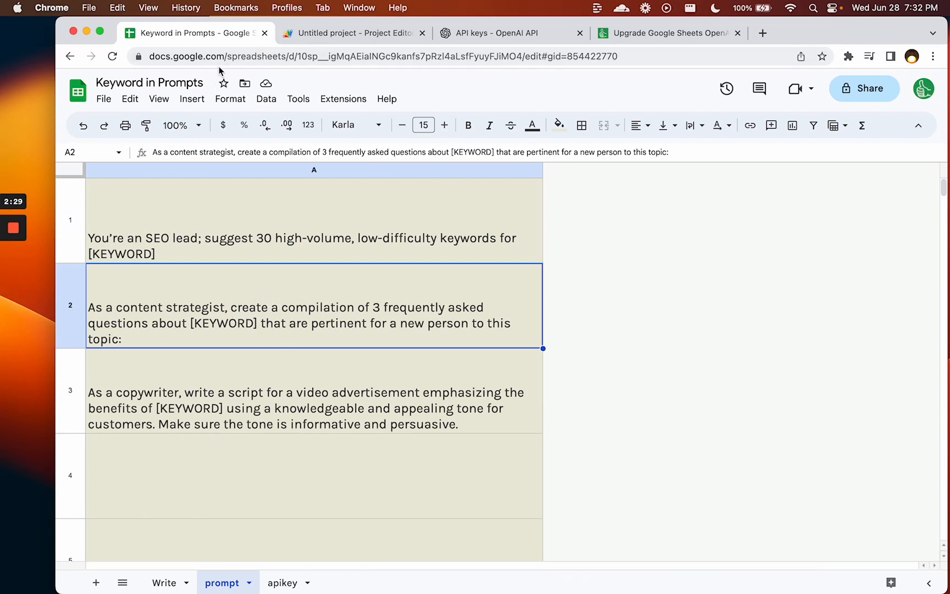
click(210, 312)
In Prompt cell B2 of the Write sheet, write the formula =SUBSTITUTE(prompt!A2,"[KEYWORD]",A2) to insert the keyword into the template.
click(164, 582)
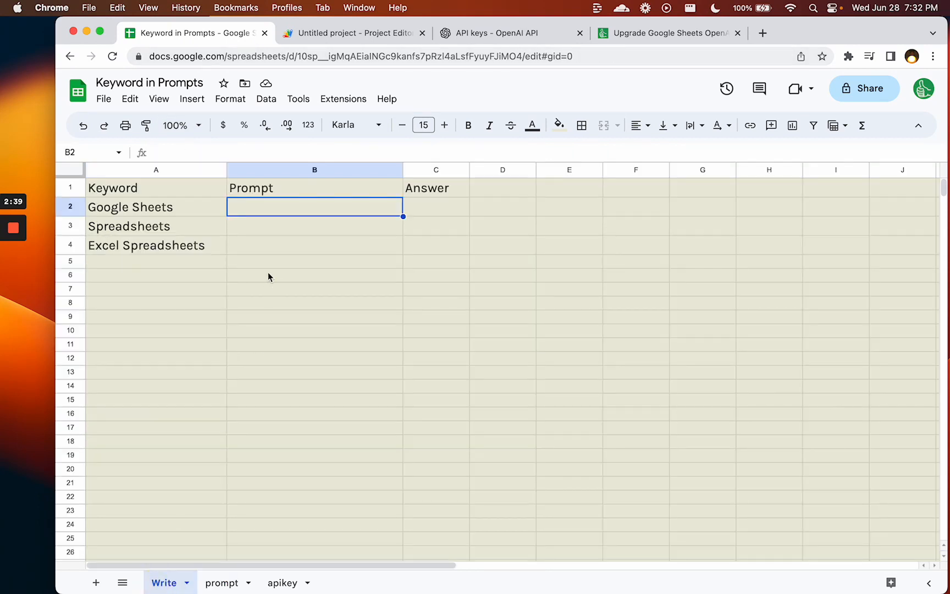
text(=sub)
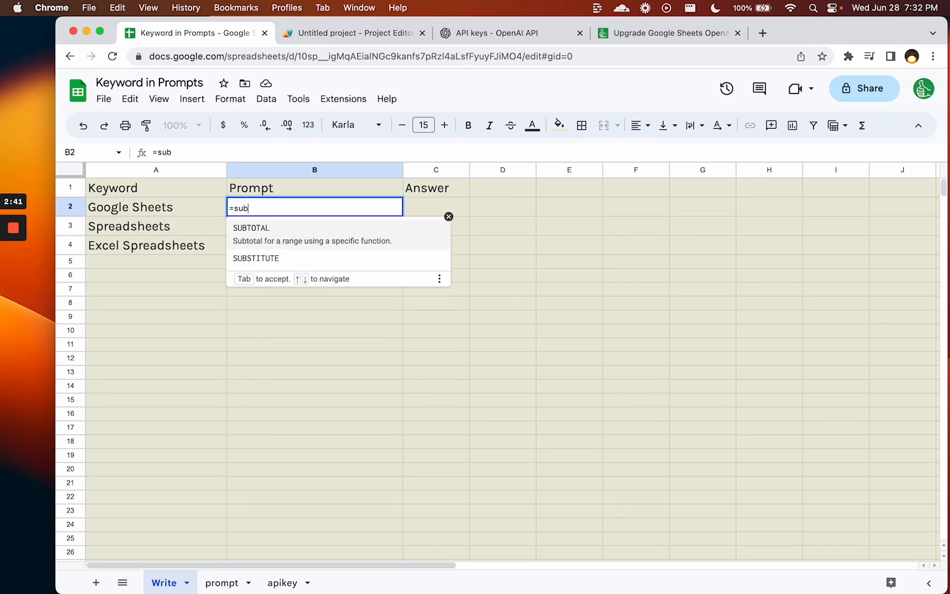
key(Down)
key(Tab)
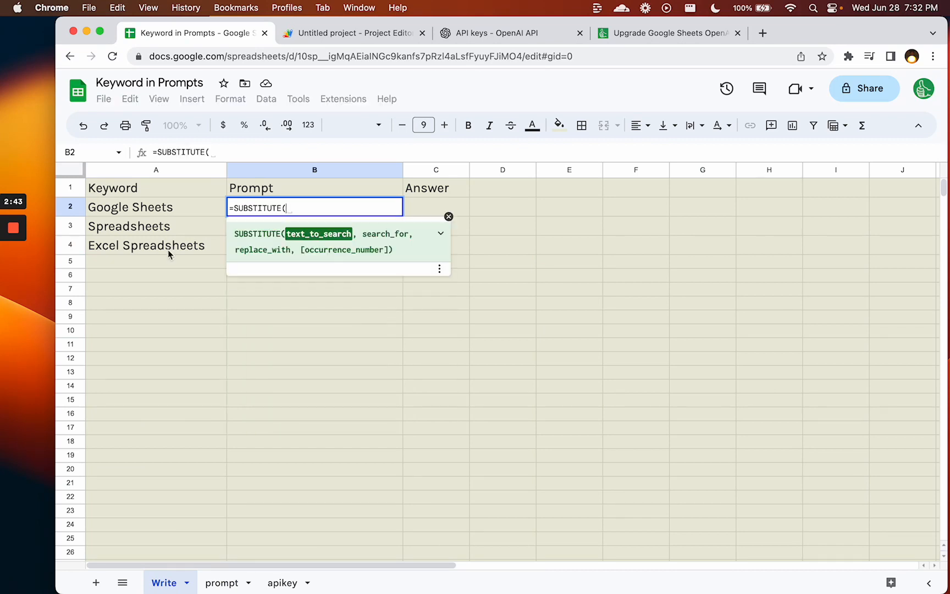
click(222, 582)
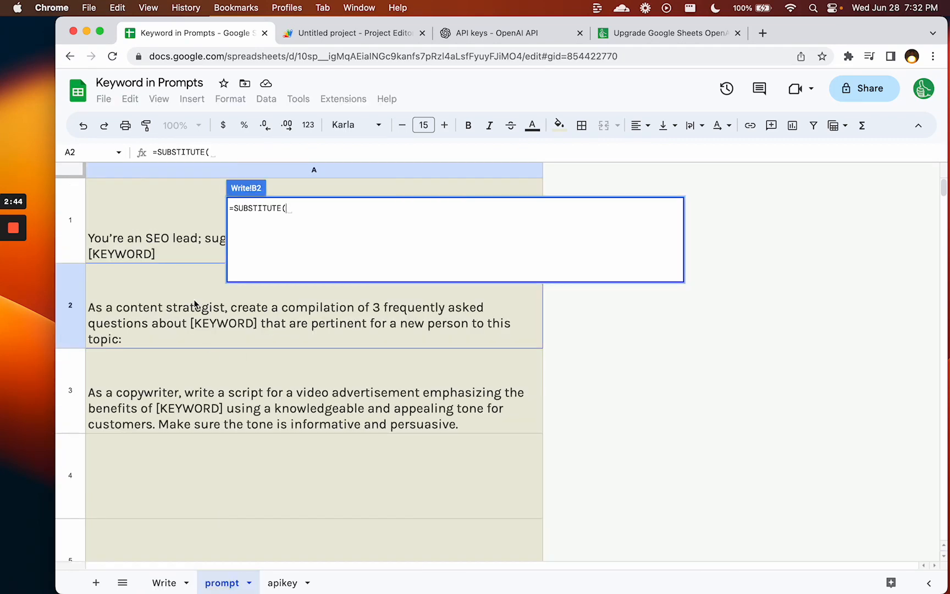
text(prompt!)
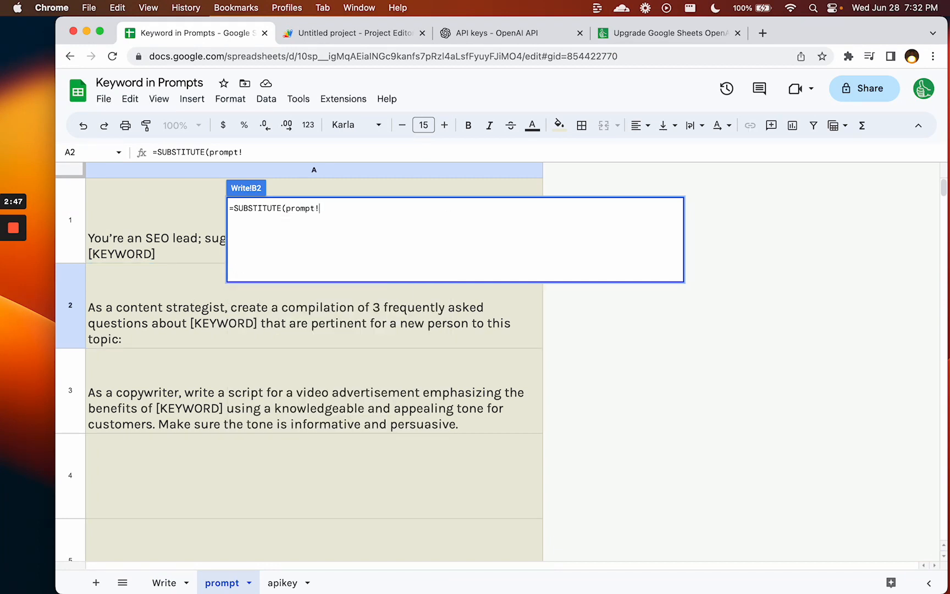
text(A2,)
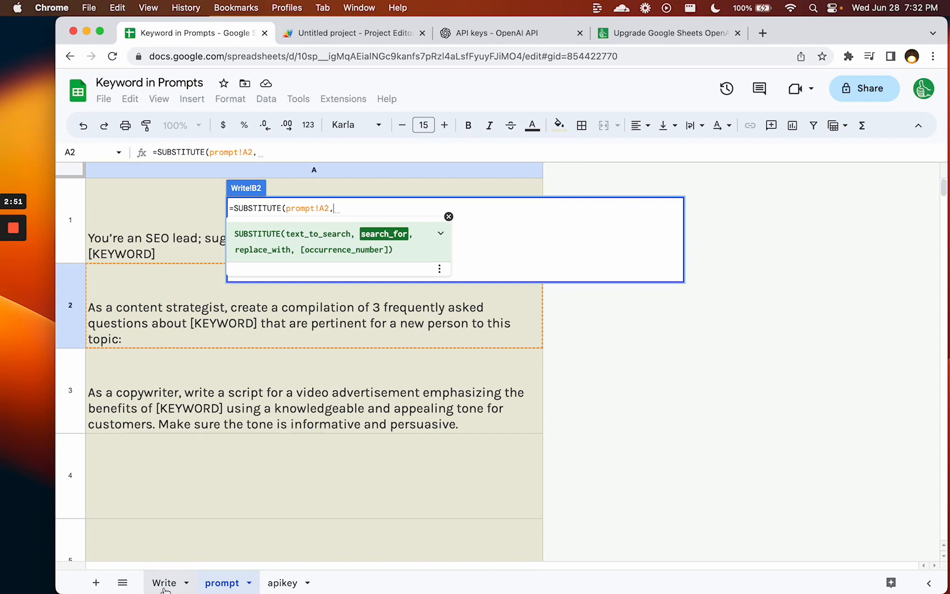
text("[K)
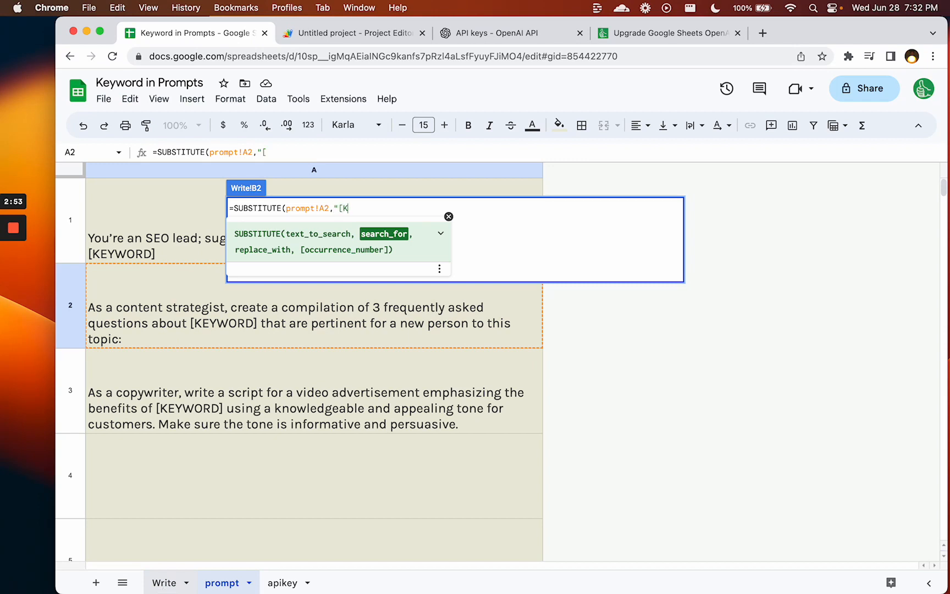
text(EYWORD]")
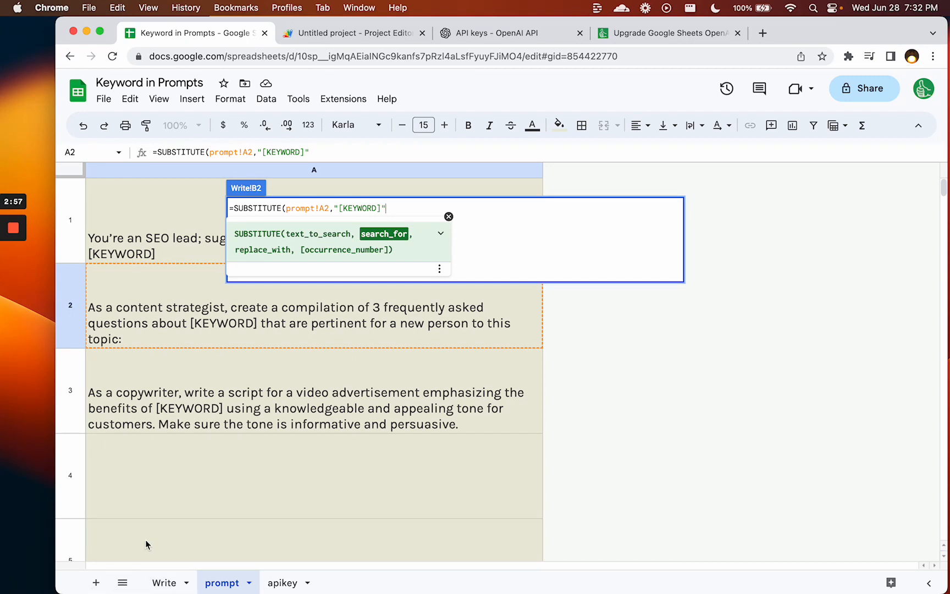
text(,)
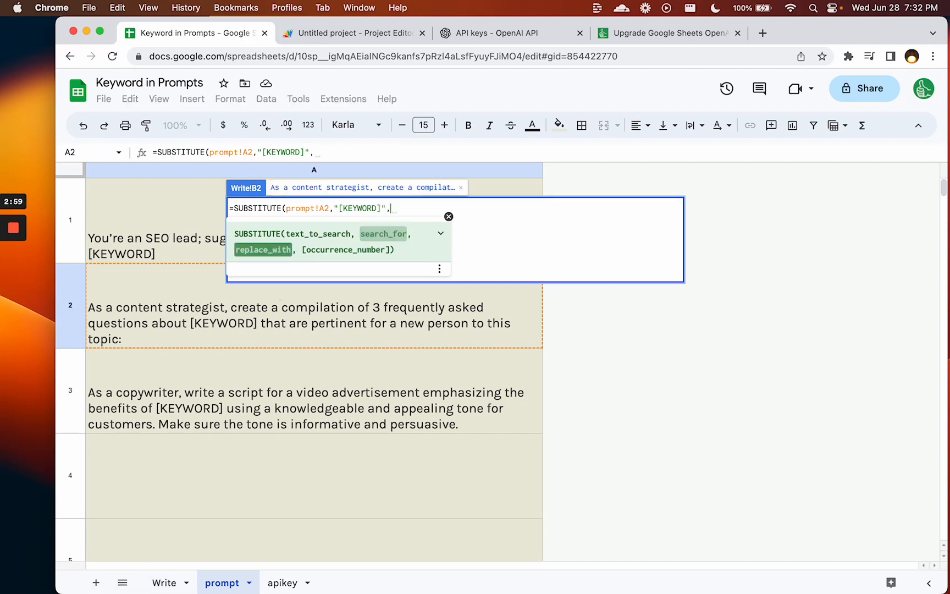
click(184, 584)
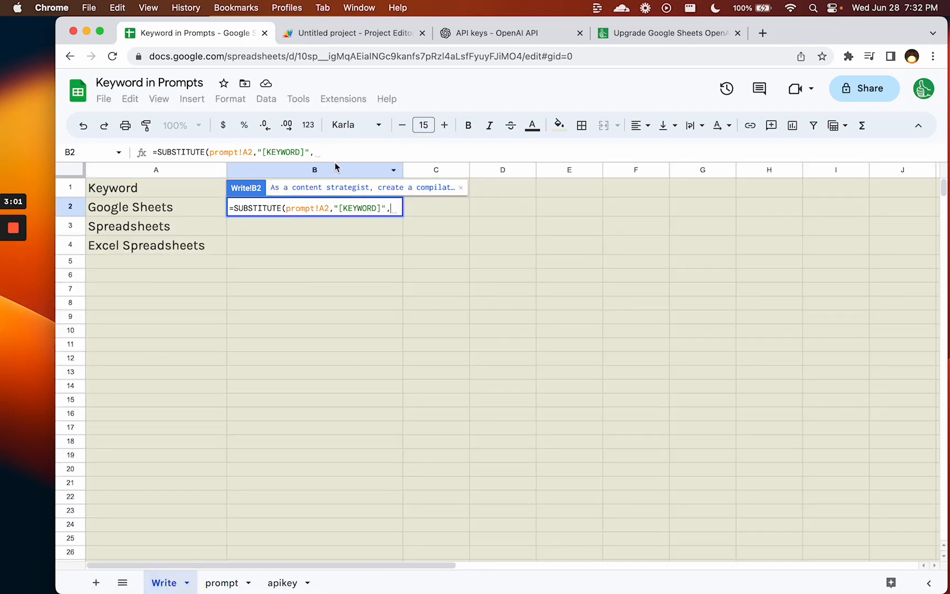
click(157, 211)
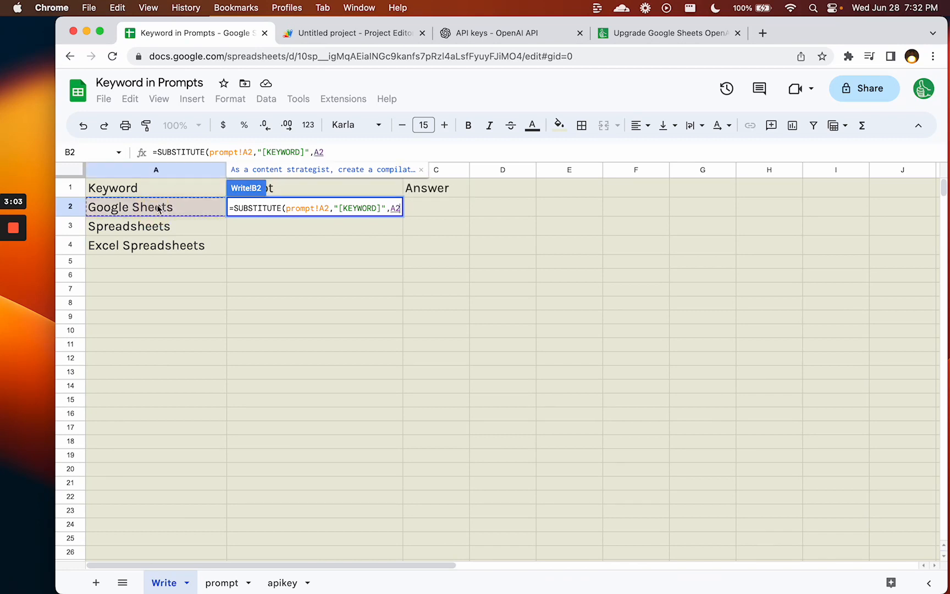
text())
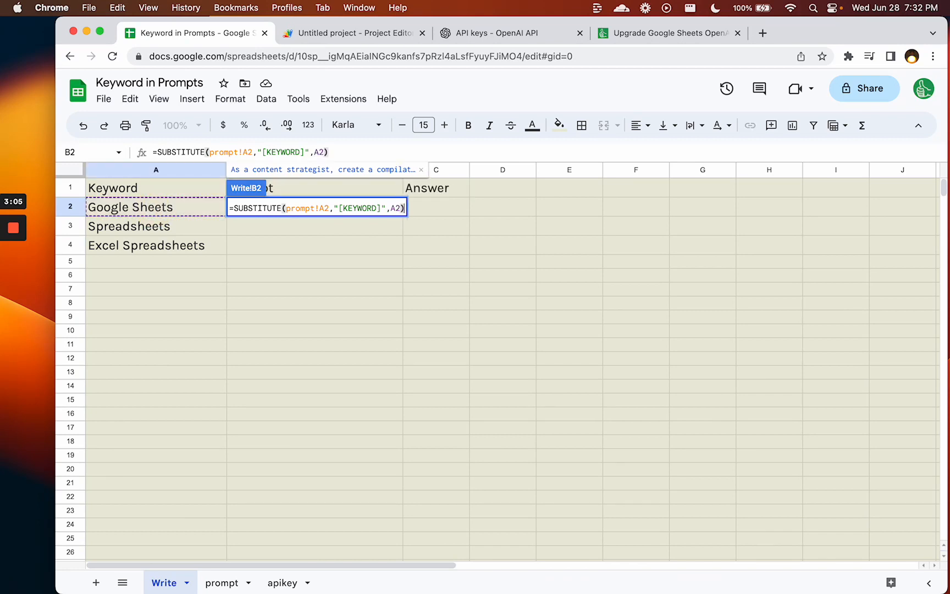
Make the template reference in the B2 formula absolute as prompt!$A$2 and commit the formula.
click(319, 207)
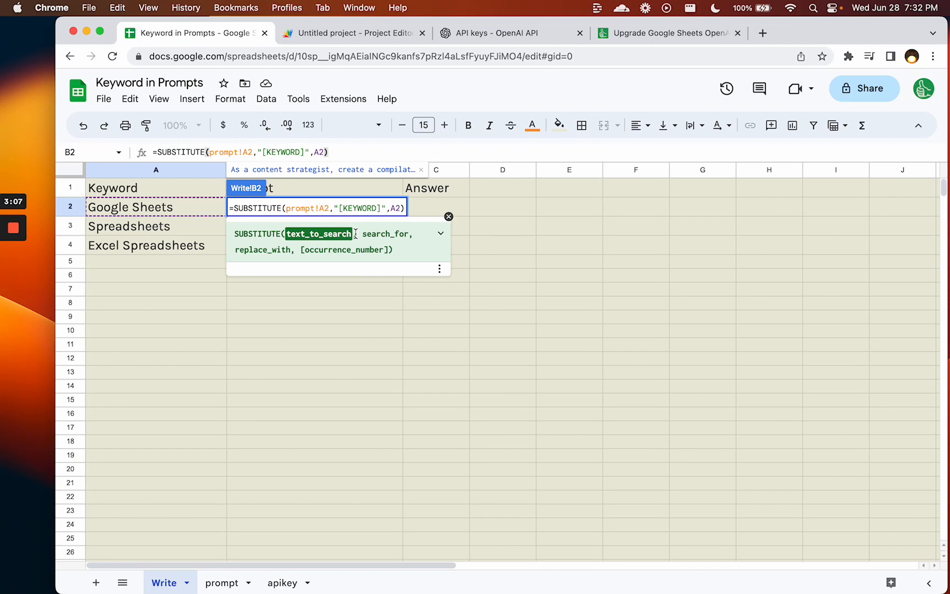
text($A$)
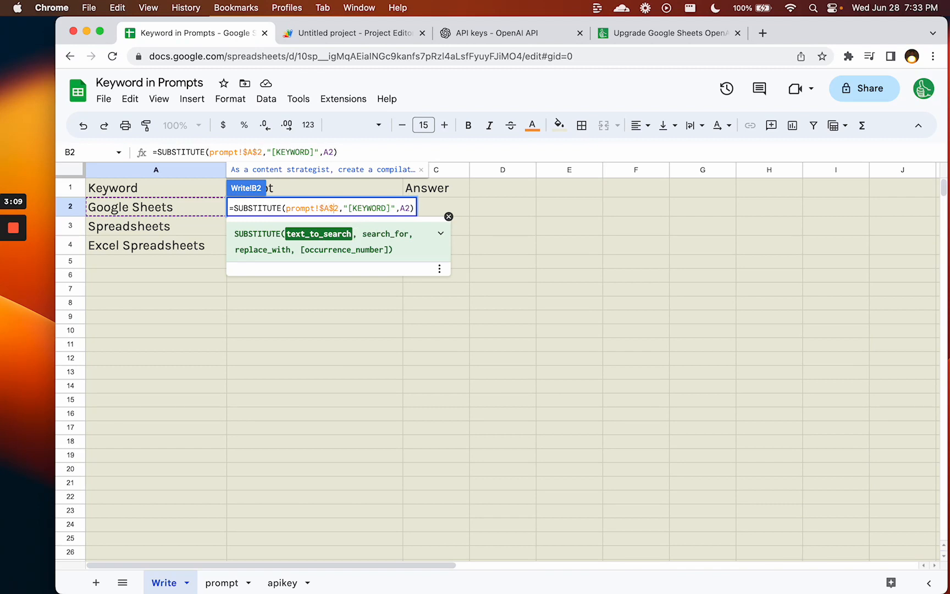
key(super+Right)
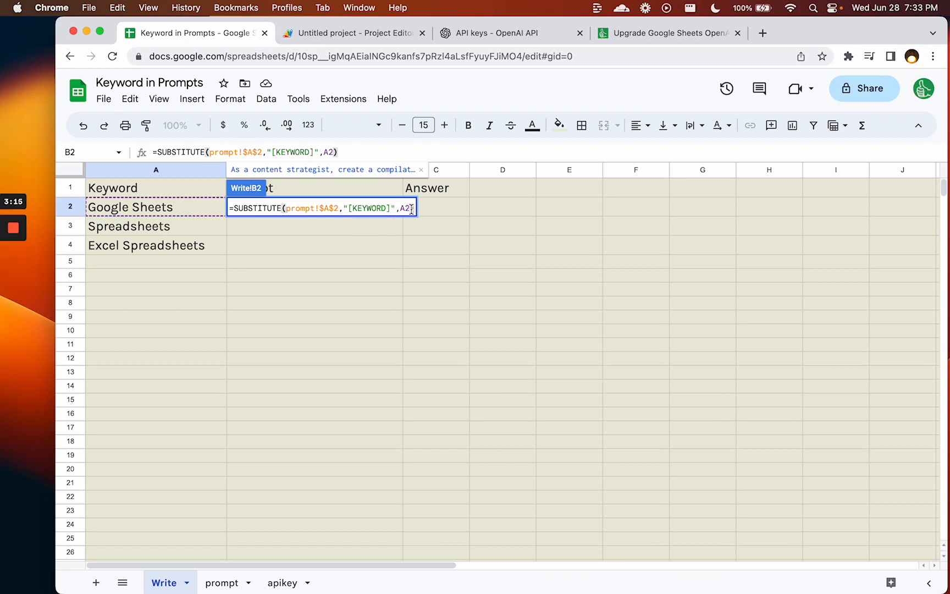
key(Return)
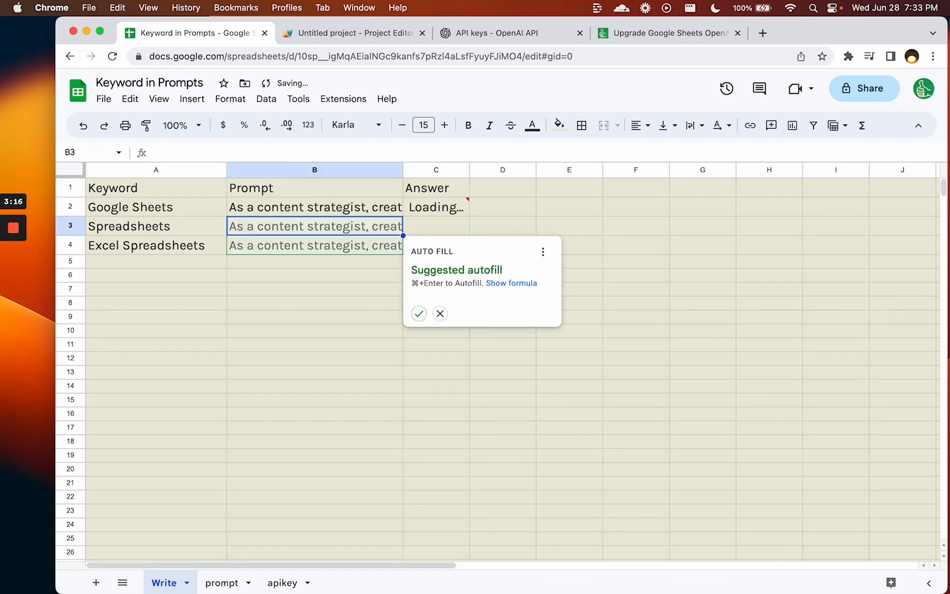
Widen the Prompt column B and wrap its text.
click(352, 214)
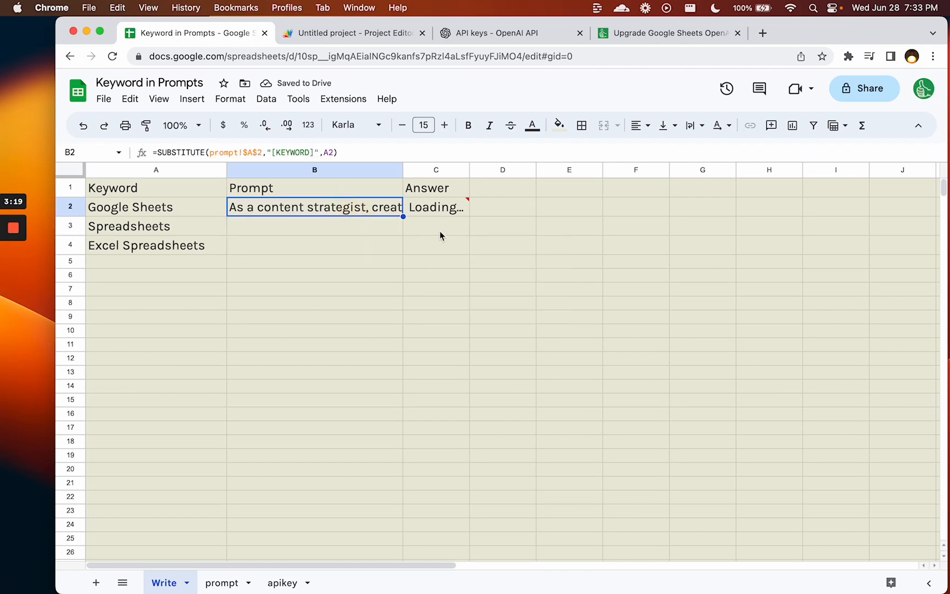
drag(403, 170, 470, 199)
click(383, 170)
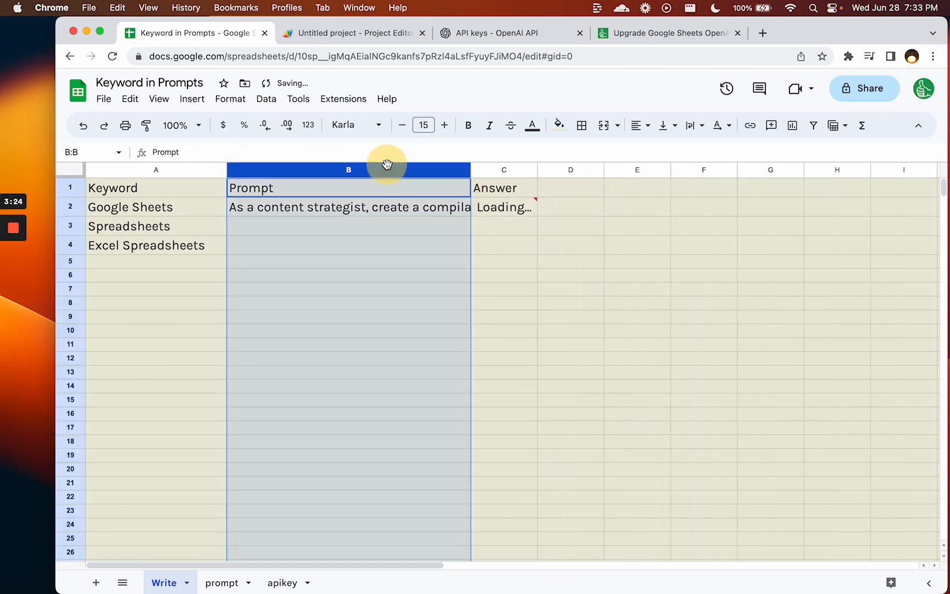
click(694, 126)
click(715, 150)
click(371, 208)
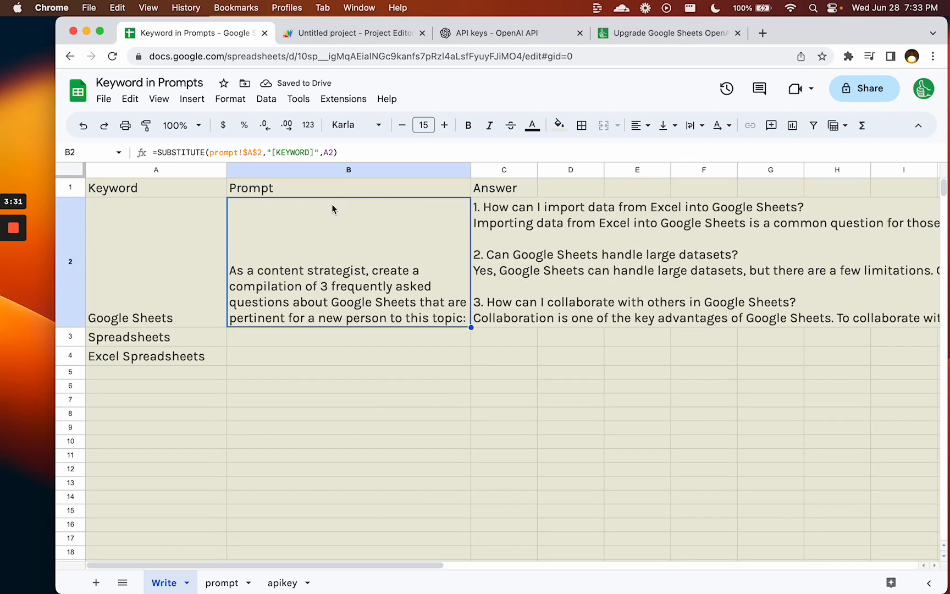
Copy the SUBSTITUTE formula from B2 into B3 for the Spreadsheets keyword.
click(552, 246)
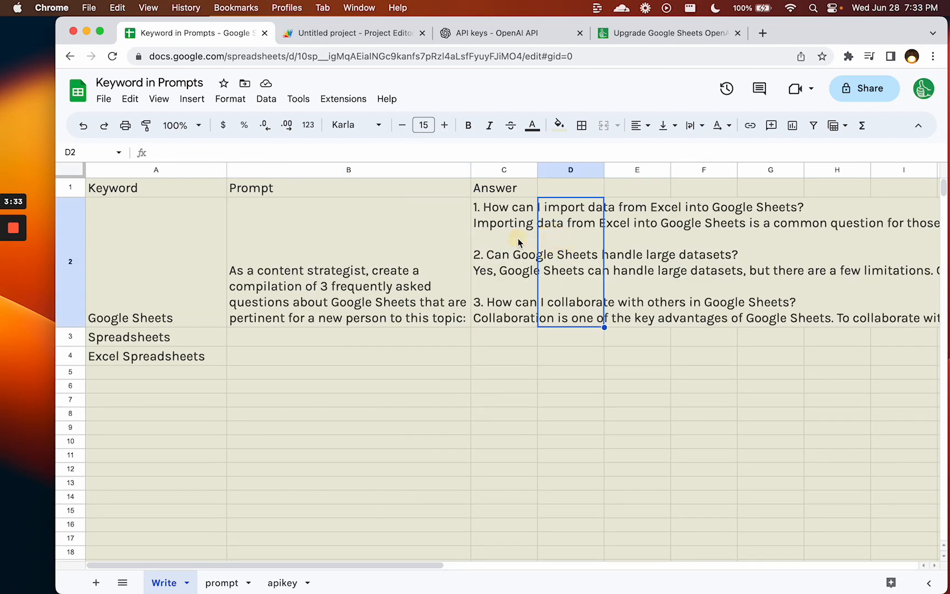
click(518, 242)
key(Left)
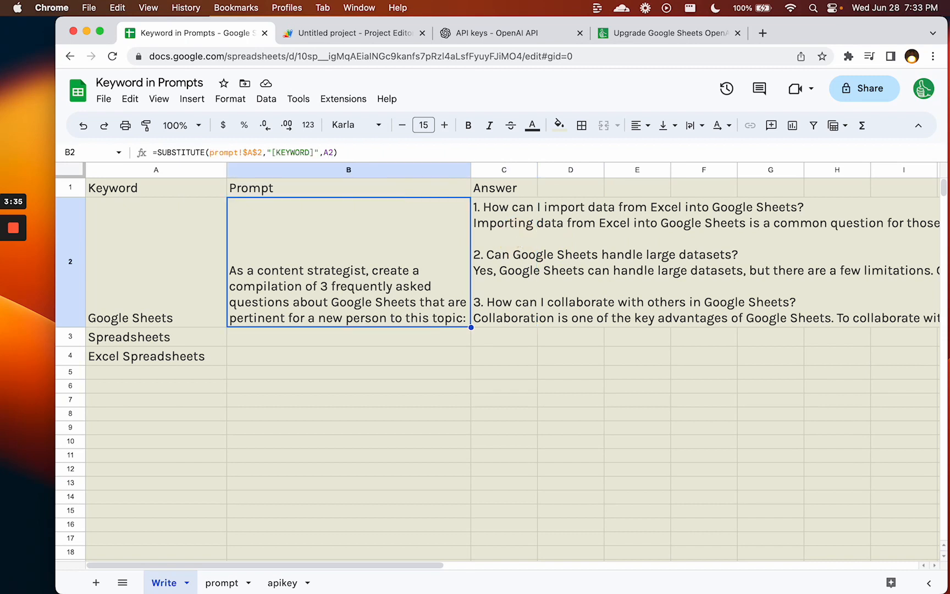
key(ctrl+c)
key(Down)
key(cmd+v)
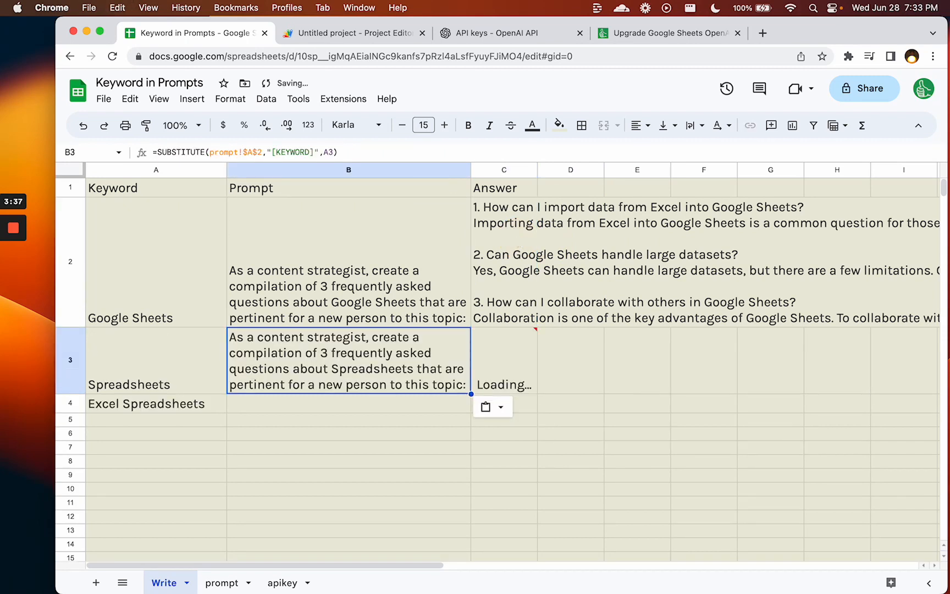
Add the keywords "The formula ArrayFormula" in A5 and "The formula Substitute" in A6.
click(180, 423)
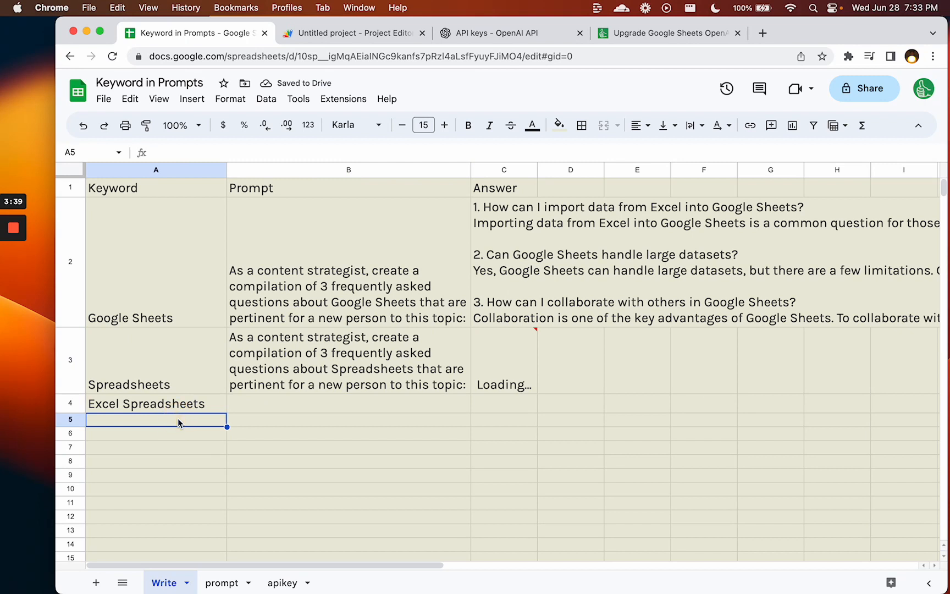
text(The for)
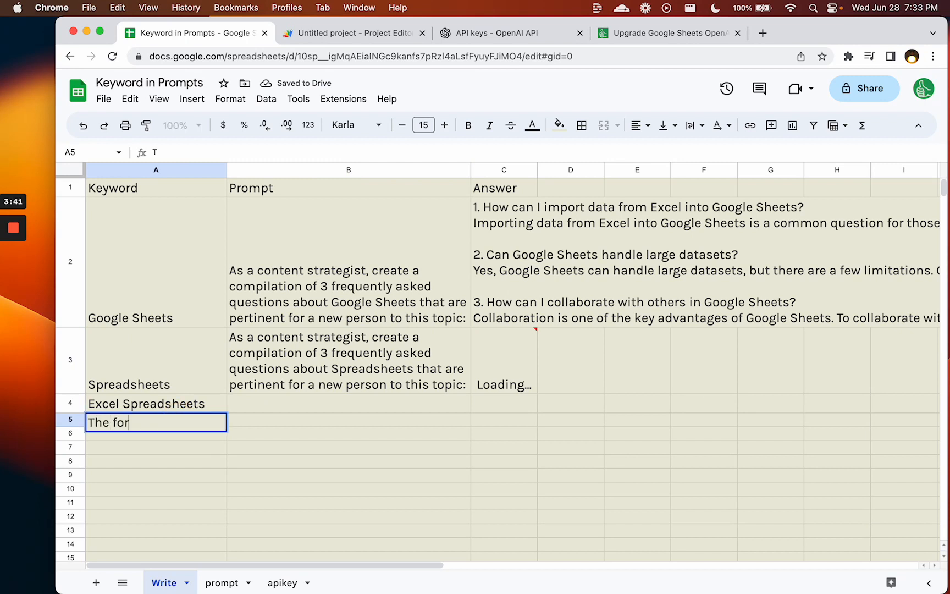
text(mula ArrayFormula)
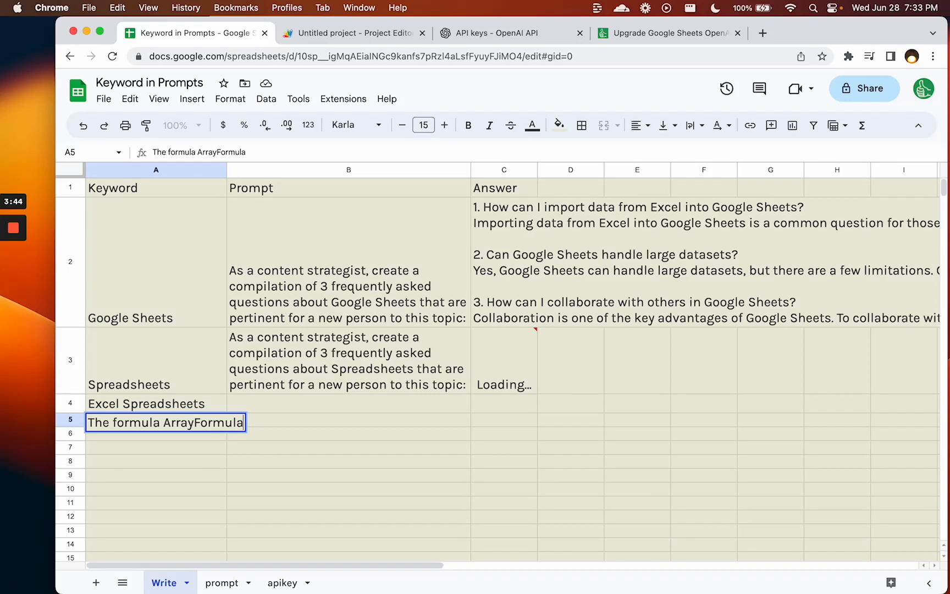
key(Return)
text(The formula Subs)
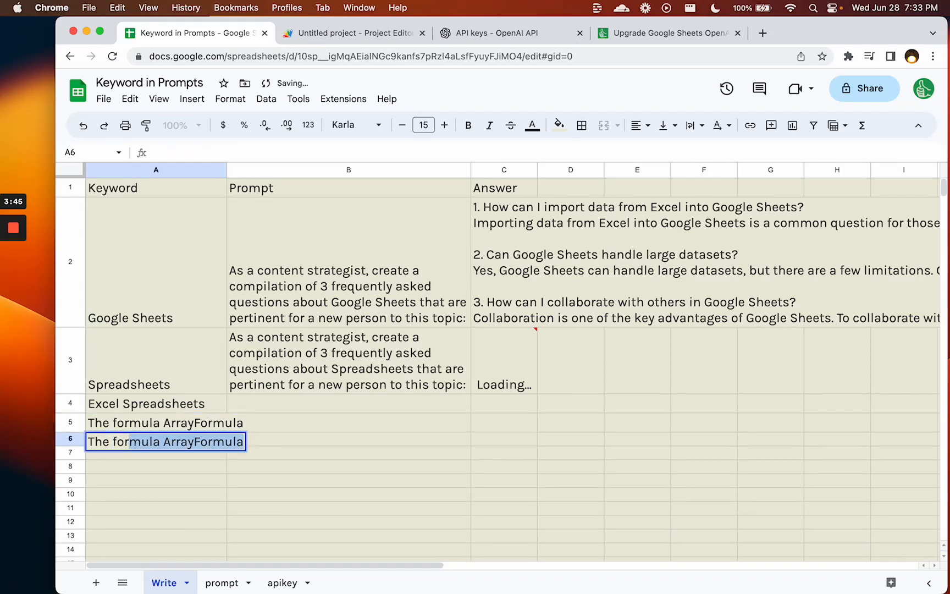
text(titute)
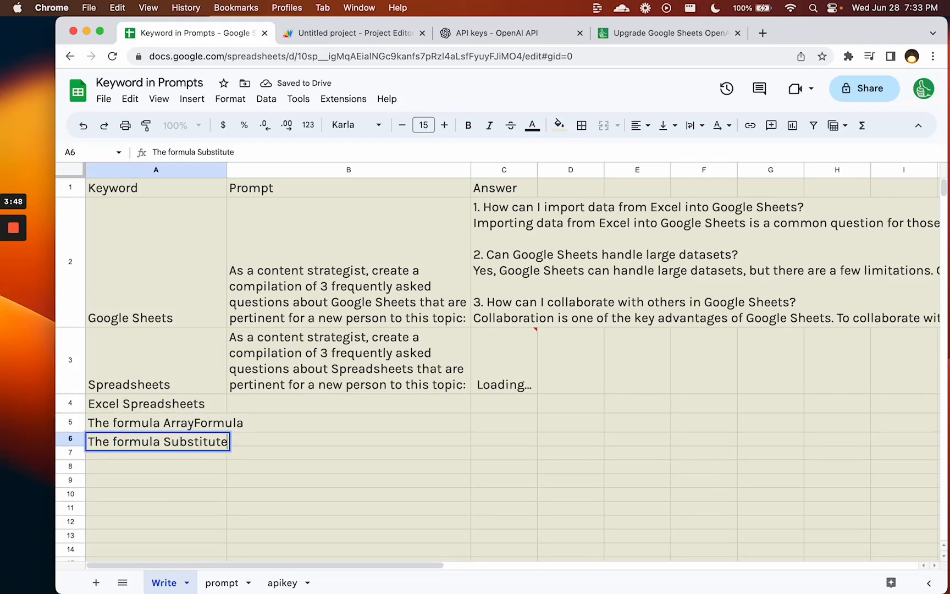
key(Return)
Copy the prompt formula from B3 into B4, B5 and B6 for the remaining keywords.
key(Up)
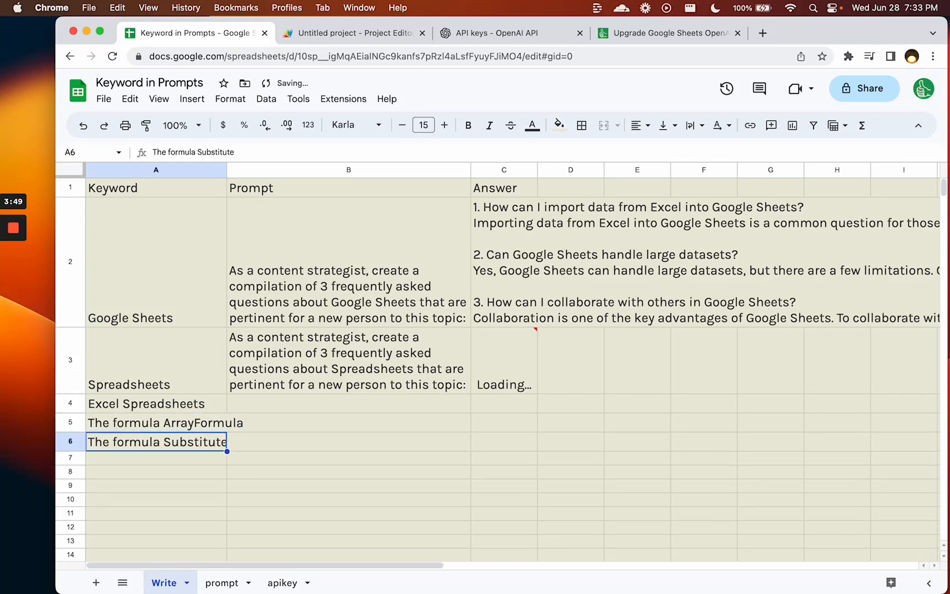
key(Right)
key(Up)
key(Up)
key(Up)
key(super+c)
key(Down)
key(super+v)
key(Down)
key(super+v)
key(Down)
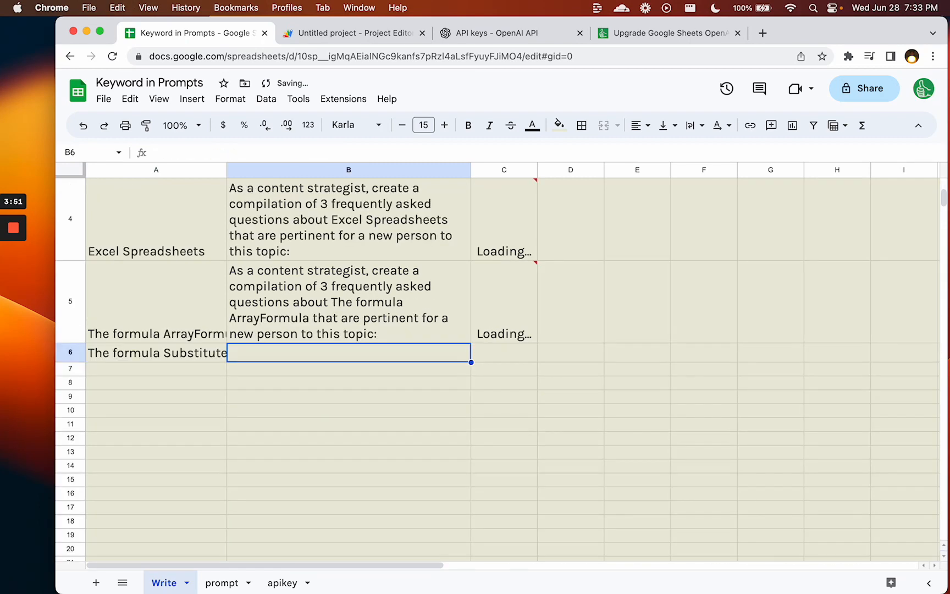
key(super+v)
Examine the generated answer for the Spreadsheets keyword and the formulas behind its prompt and answer in row 3.
key(Up)
key(Up)
key(Up)
key(Up)
key(Down)
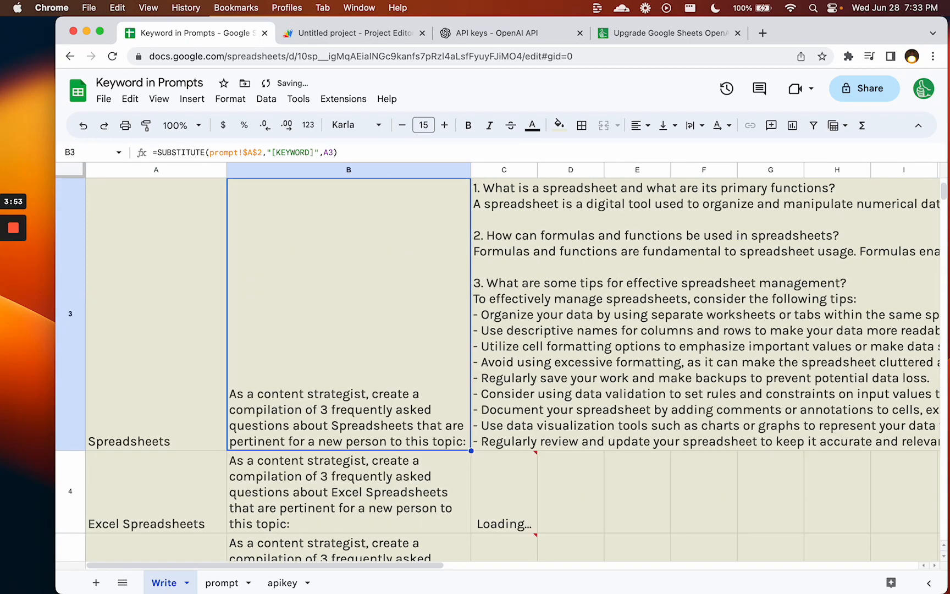
key(Right)
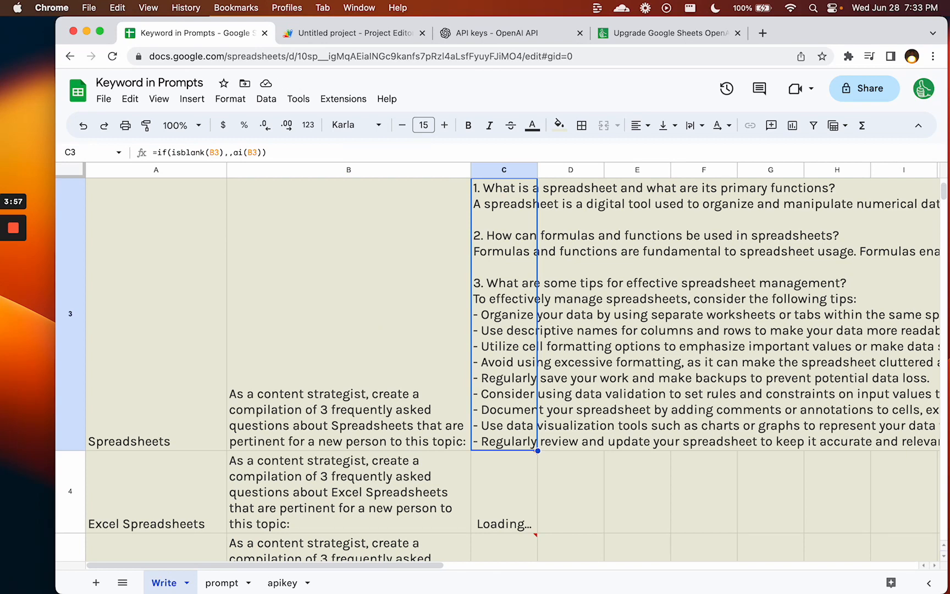
key(Left)
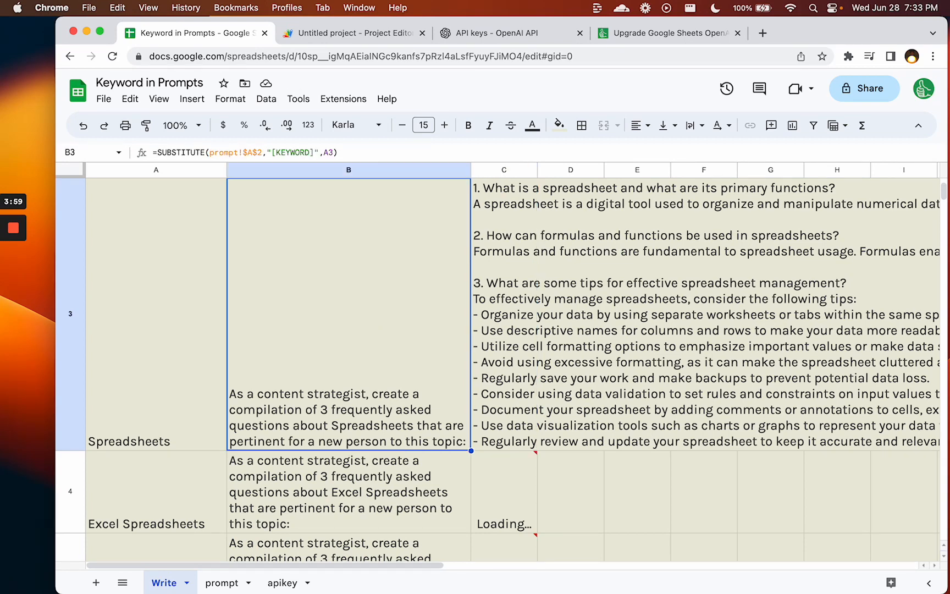
Examine the keywords, substituted prompts and generated answers in rows 4 to 6.
key(Down)
key(Down)
key(Left)
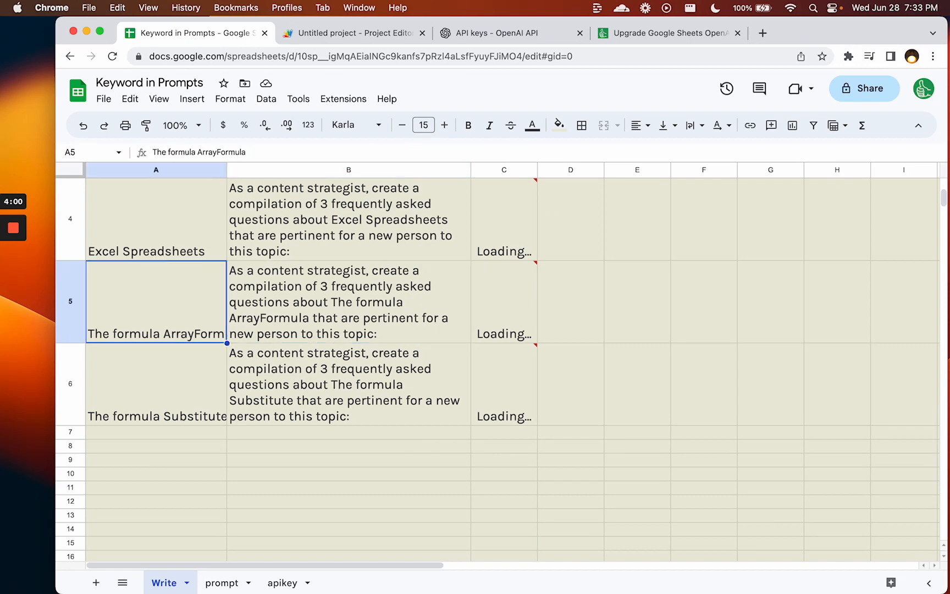
key(Up)
key(Up)
key(Down)
key(Down)
key(Down)
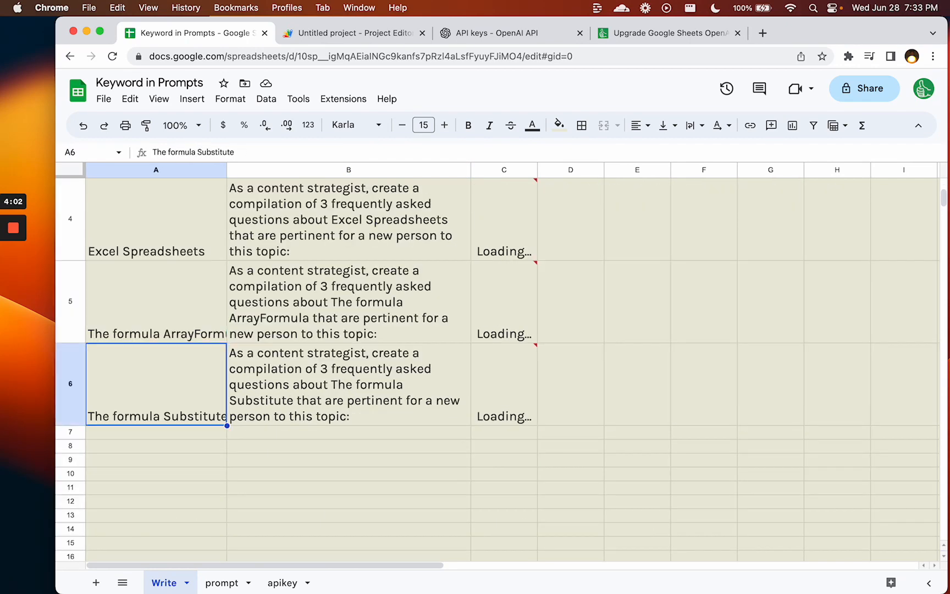
key(Up)
key(Up)
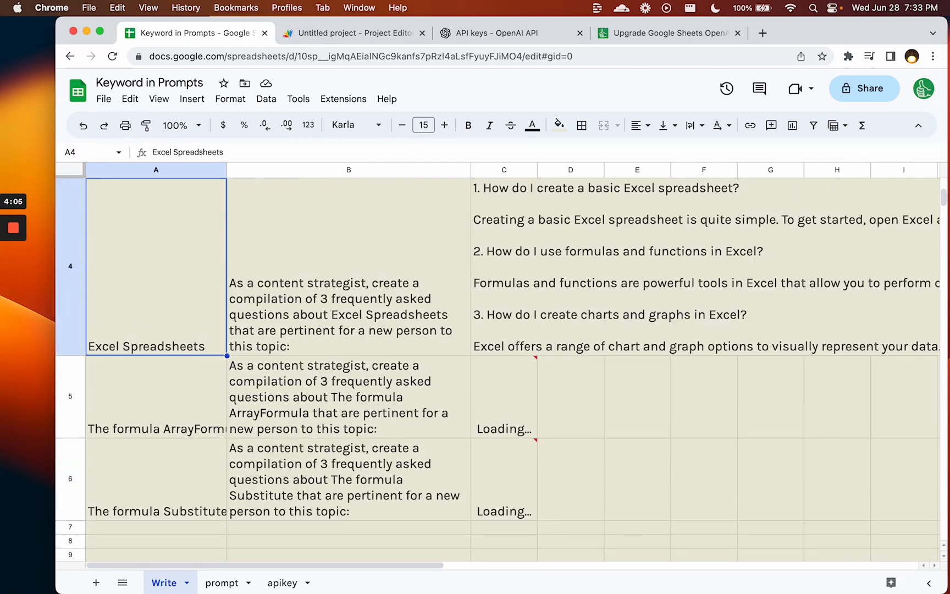
key(Down)
key(Down)
key(Down)
key(Right)
key(Up)
key(Up)
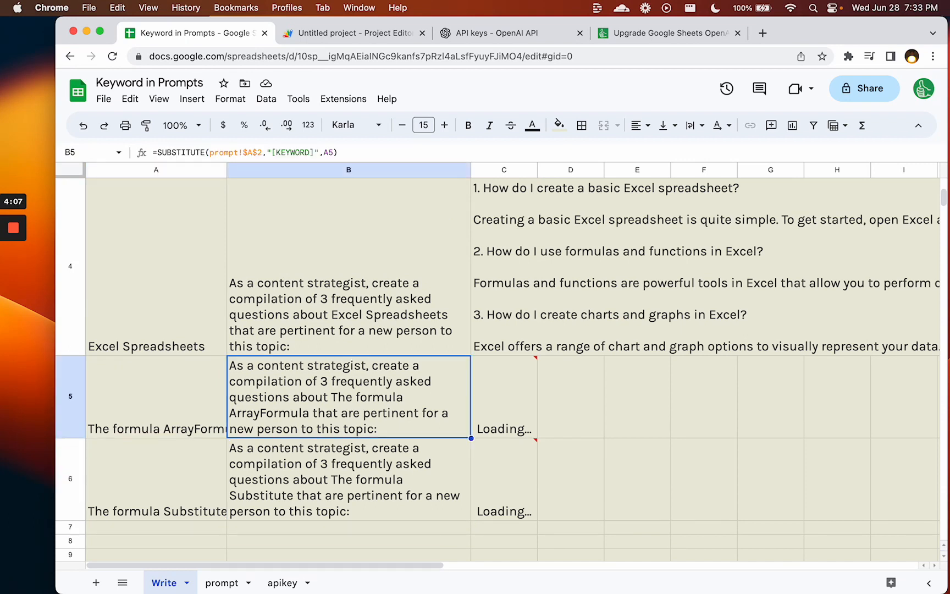
Add the keyword "overcoming spreadsheet woes" in A7.
key(Down)
key(Down)
key(Left)
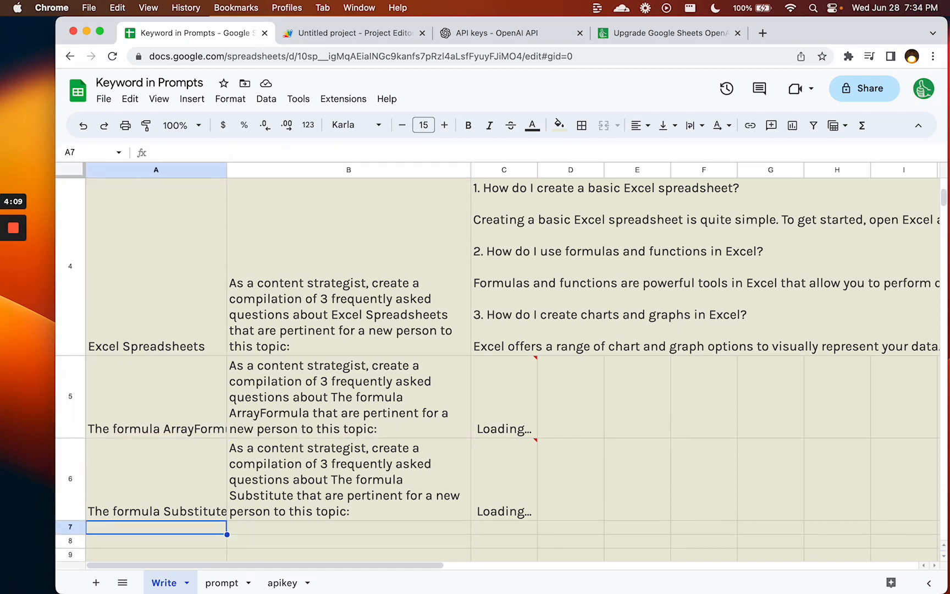
text(overcoming spread)
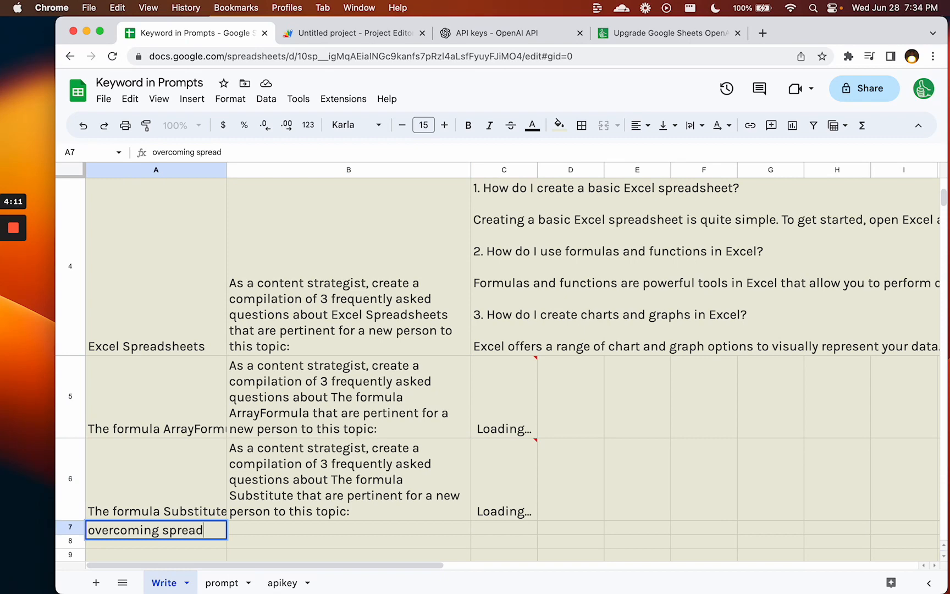
text(sheet woes)
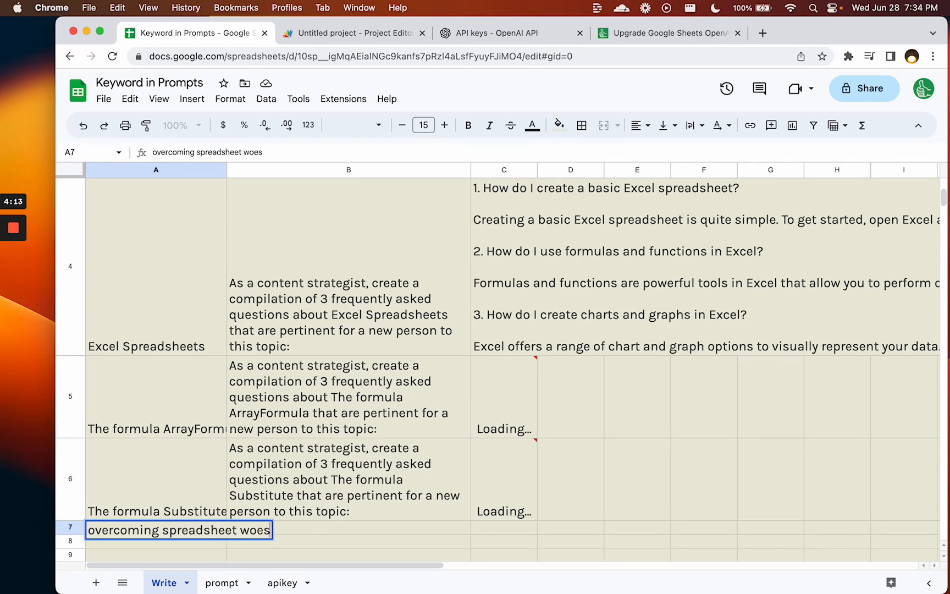
key(Return)
Copy the SUBSTITUTE prompt formula from B6 into B7 for the new keyword.
key(Up)
key(Right)
key(Right)
key(Up)
key(Left)
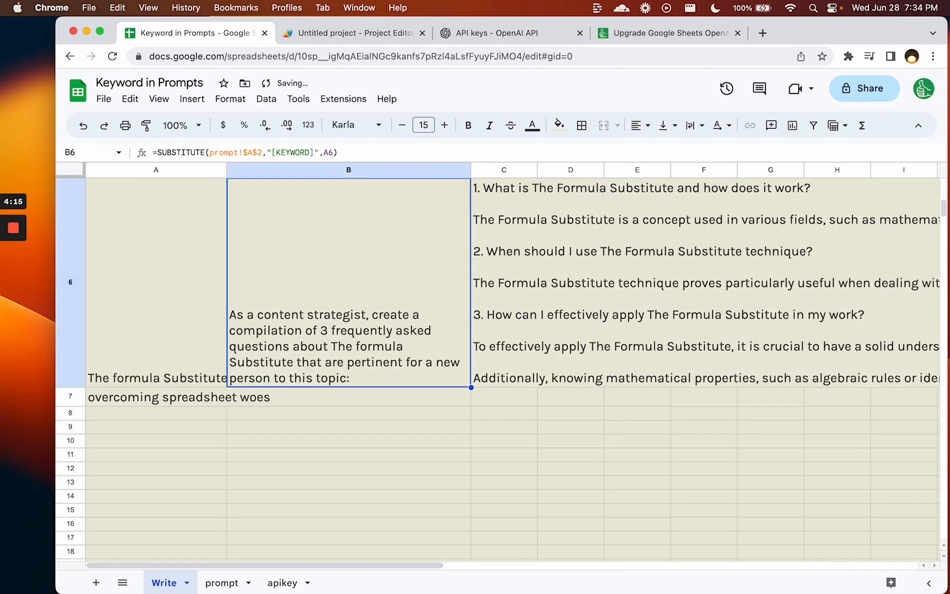
key(ctrl+c)
key(Down)
key(ctrl+v)
Examine the generated answers in C4 to C7 and the substituted prompt in B7.
key(Right)
key(Up)
key(Up)
key(Up)
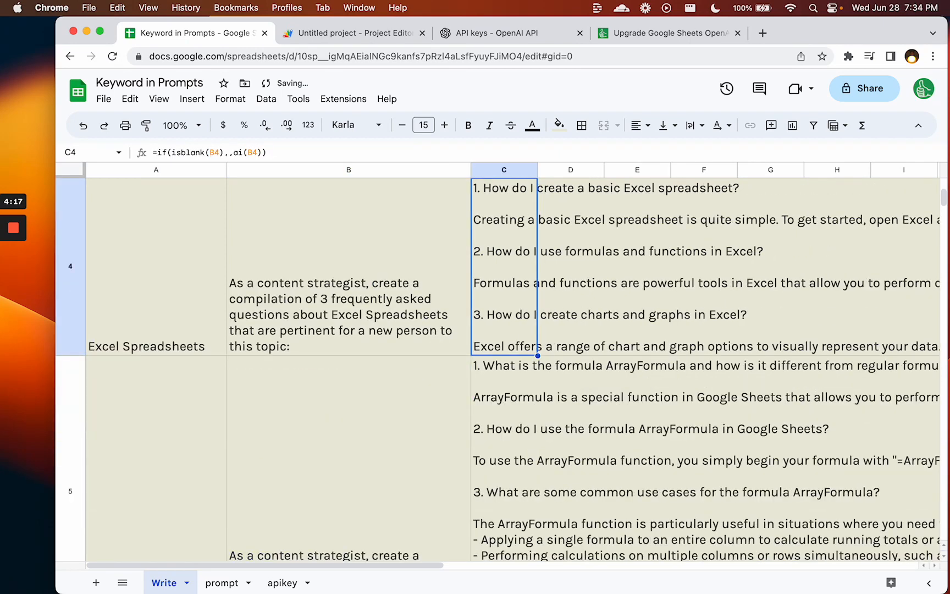
key(Down)
key(Down)
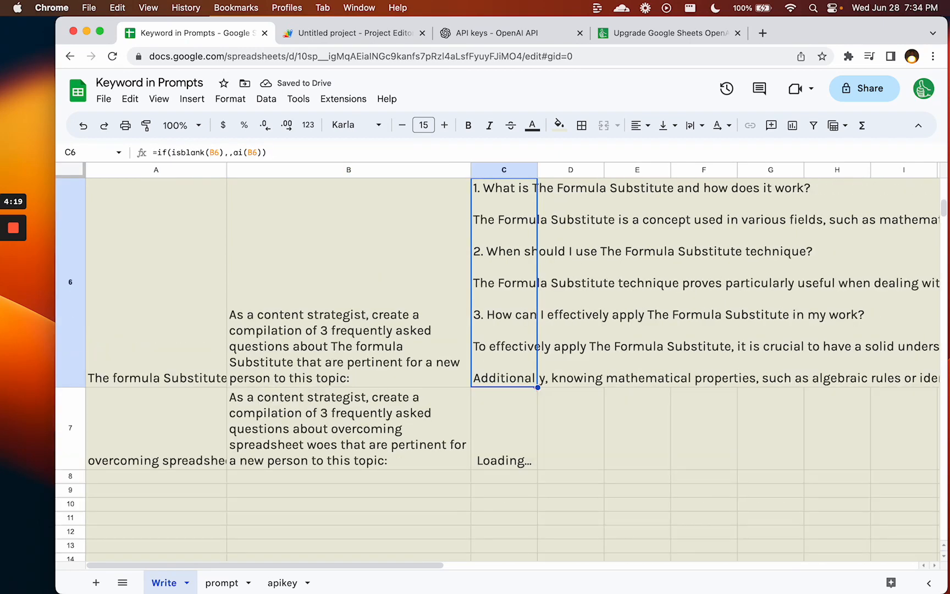
key(Left)
key(Down)
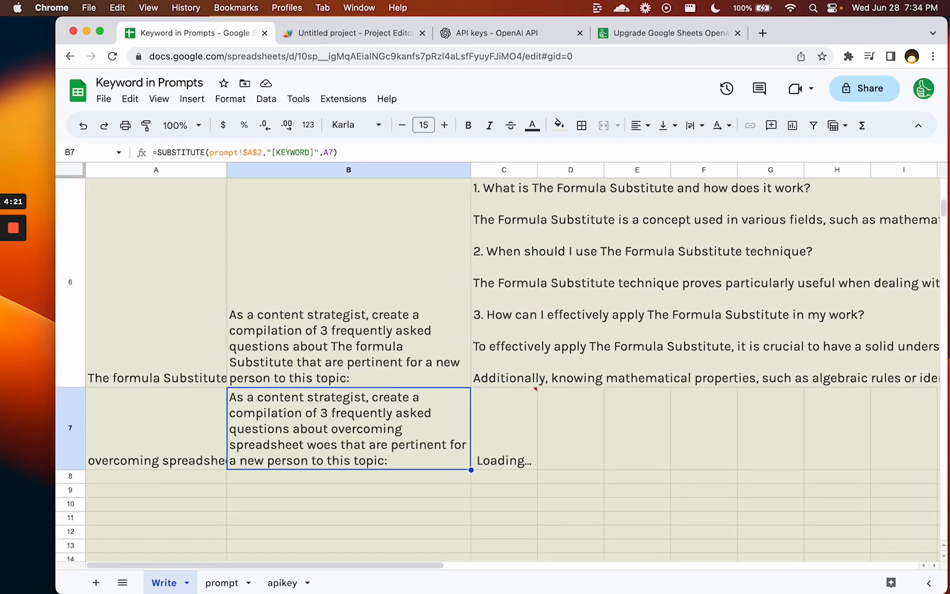
key(Right)
key(Up)
key(Up)
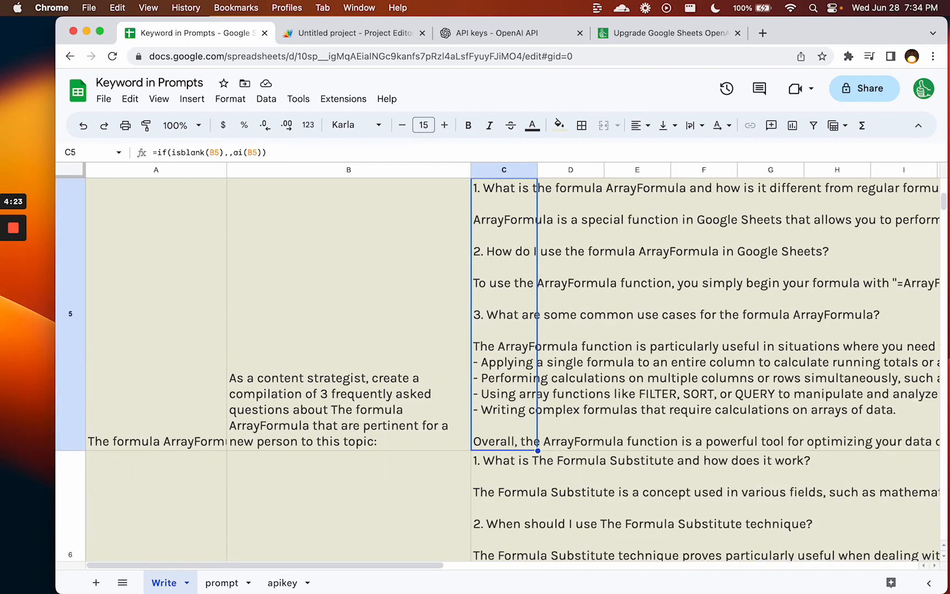
key(Down)
key(Down)
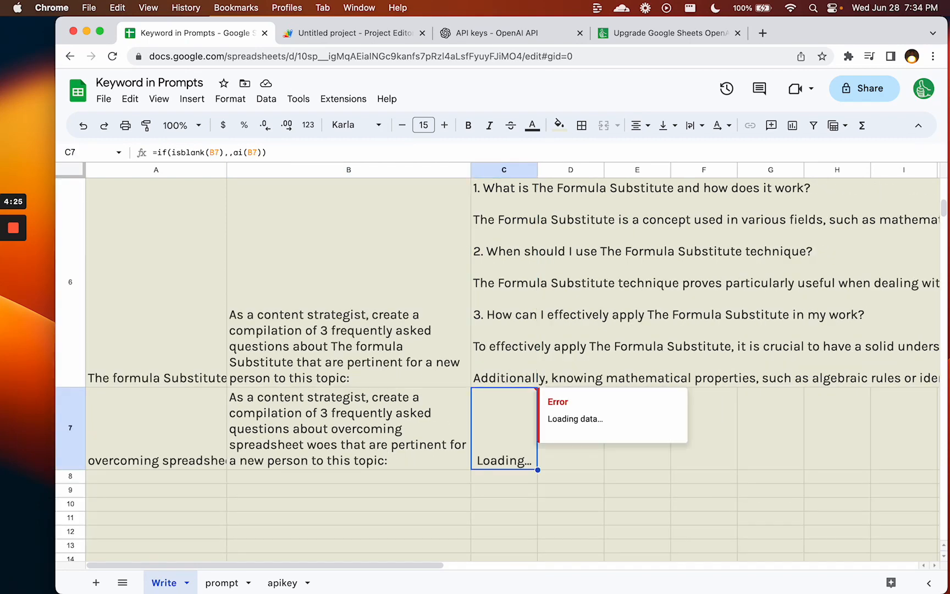
Rename the Write sheet to FAQS and duplicate it.
click(222, 582)
click(188, 239)
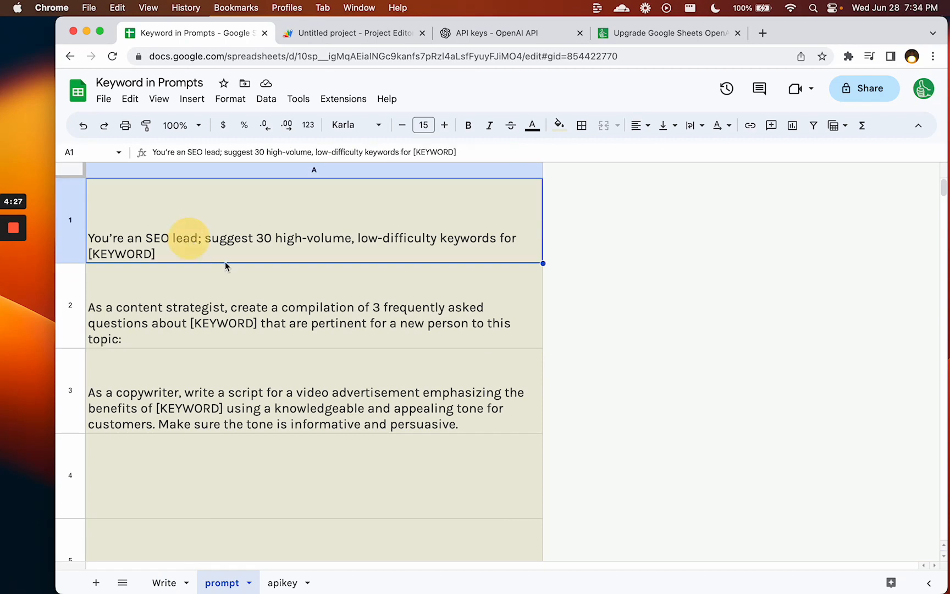
double_click(163, 582)
text(F)
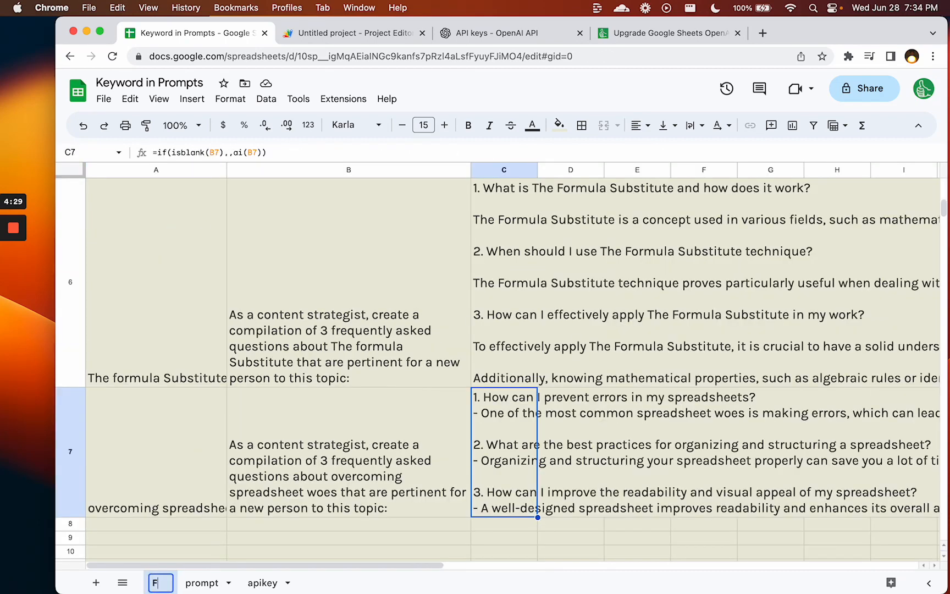
text(AQS)
key(Return)
click(190, 583)
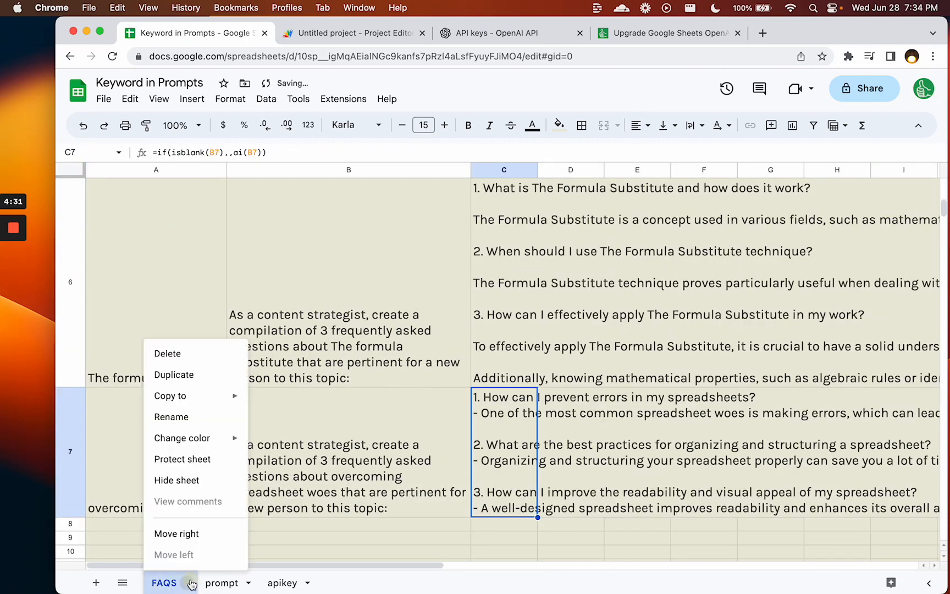
click(189, 376)
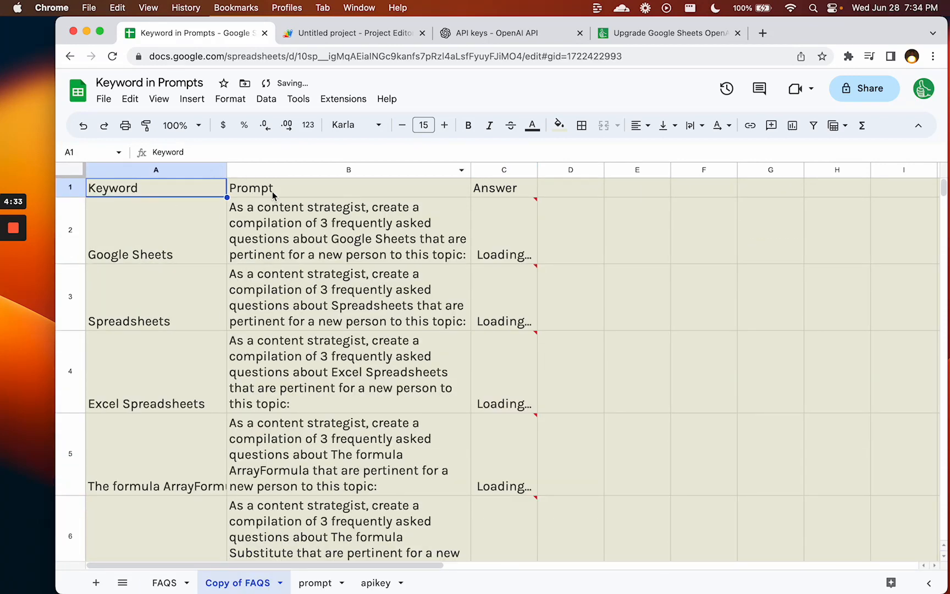
Clear the prompt formulas in B2:B7 of the Copy of FAQS sheet.
click(294, 228)
key(Right)
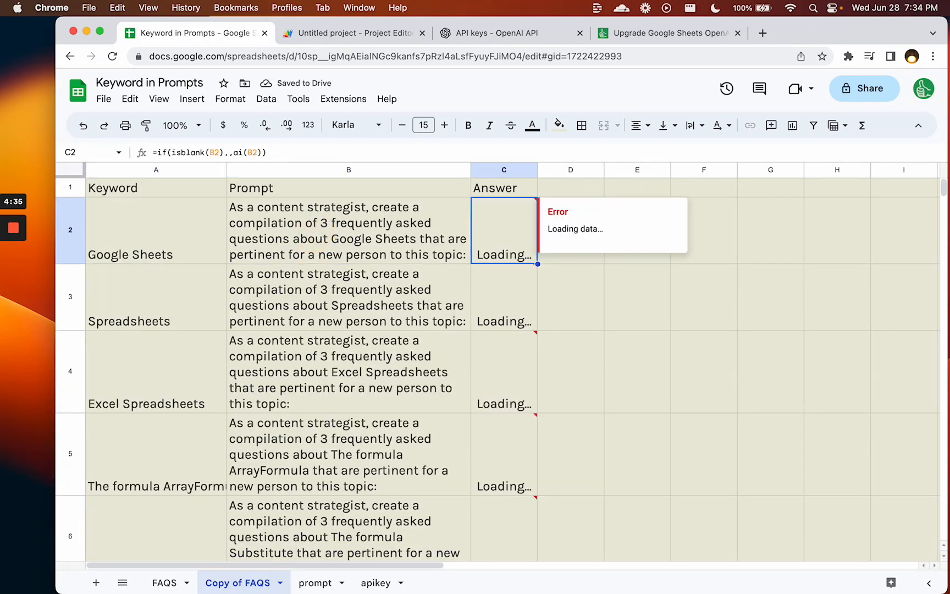
key(Left)
key(shift+Down)
key(shift+Down)
key(shift+Down)
key(shift+Down)
key(shift+Down)
key(Delete)
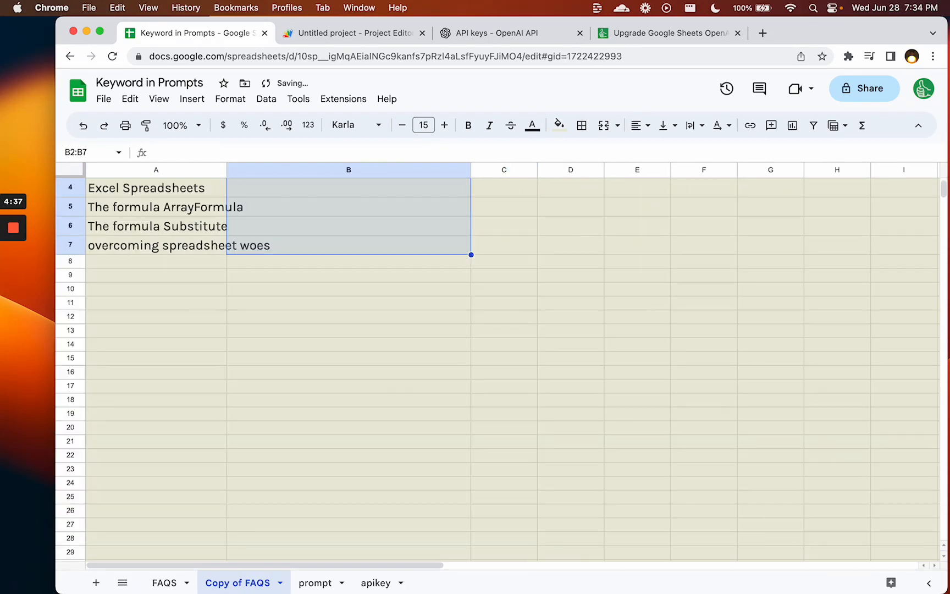
Start a SUBSTITUTE formula in B2 of the Copy of FAQS sheet with the copywriter prompt in prompt!A3 as the text to search.
key(Up)
key(Down)
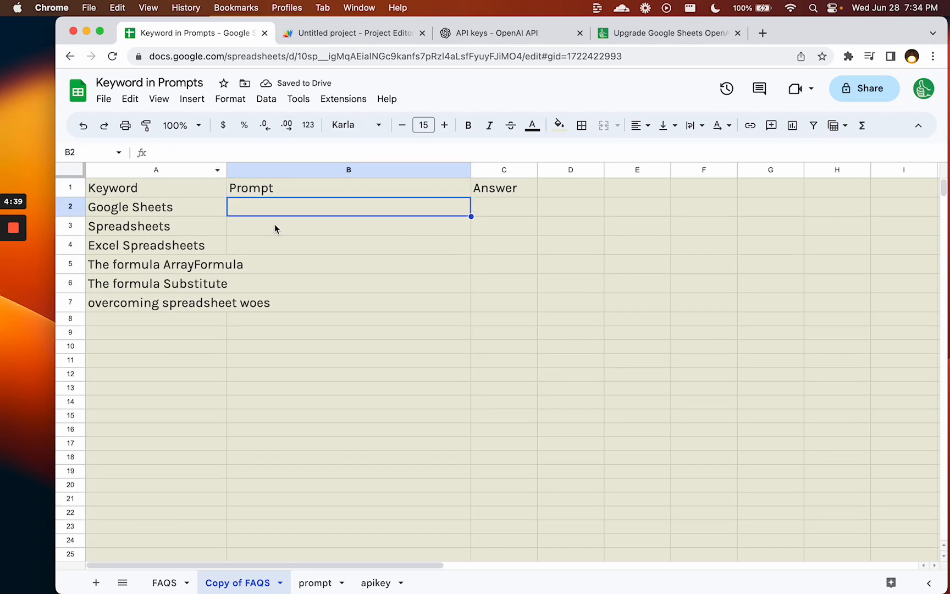
text(=)
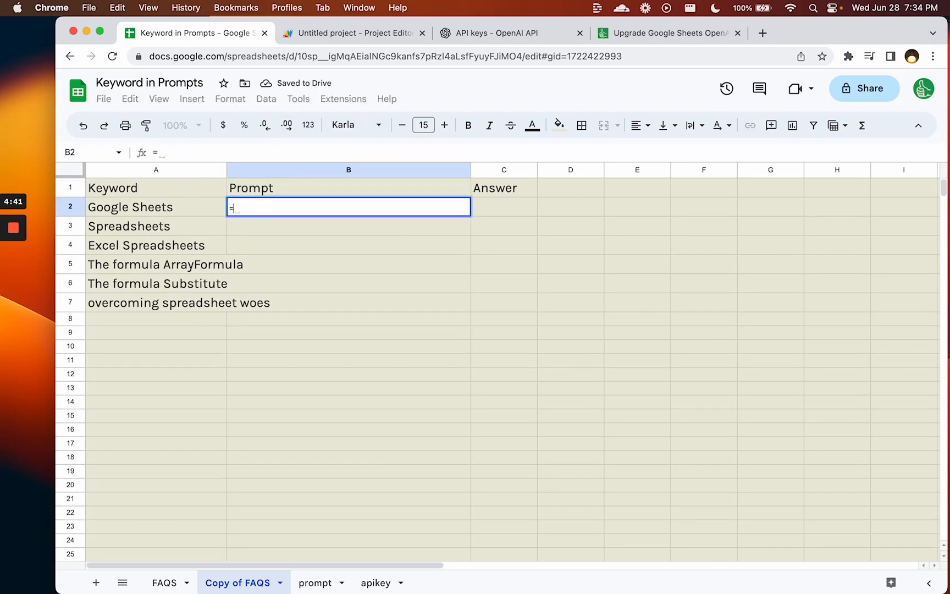
text(substitue)
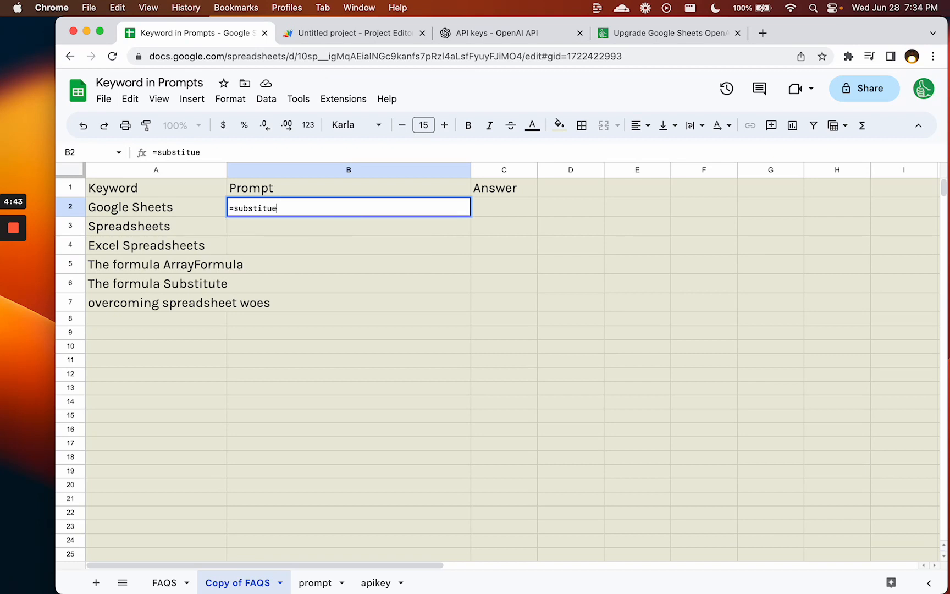
key(BackSpace)
text(te()
click(314, 582)
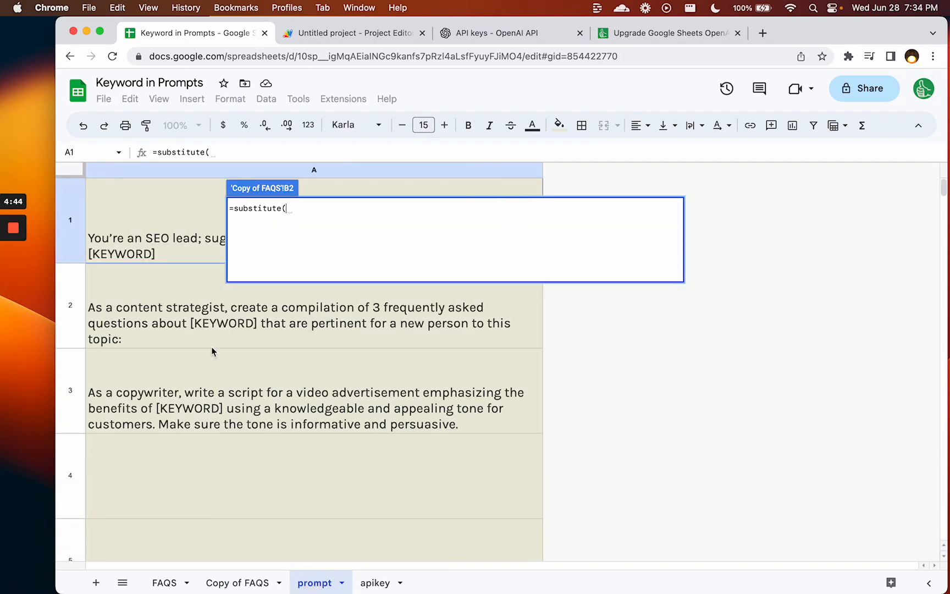
click(193, 406)
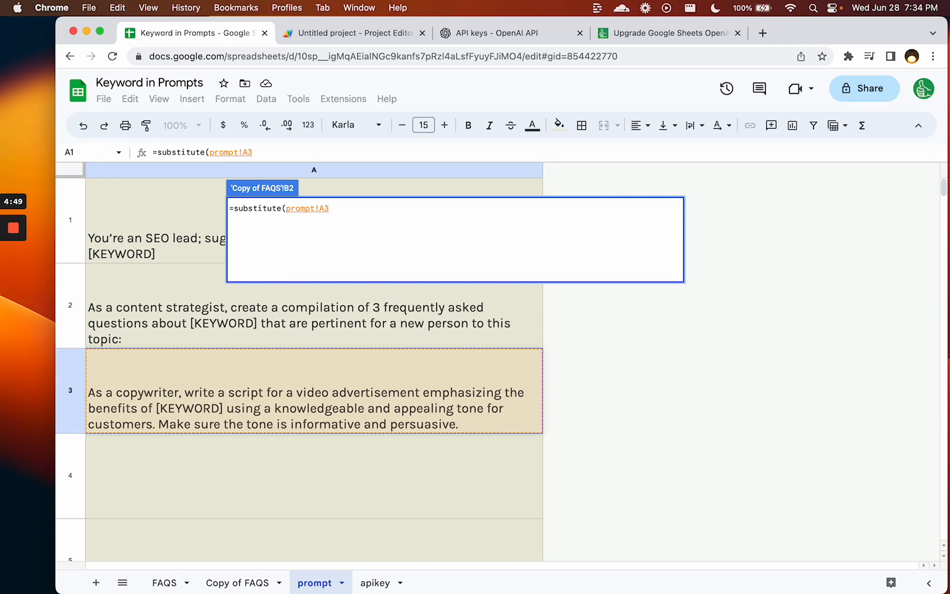
Complete the formula's arguments with "[KEYWORD]" as the search text and A2 of the Copy of FAQS sheet as the replacement.
text(,")
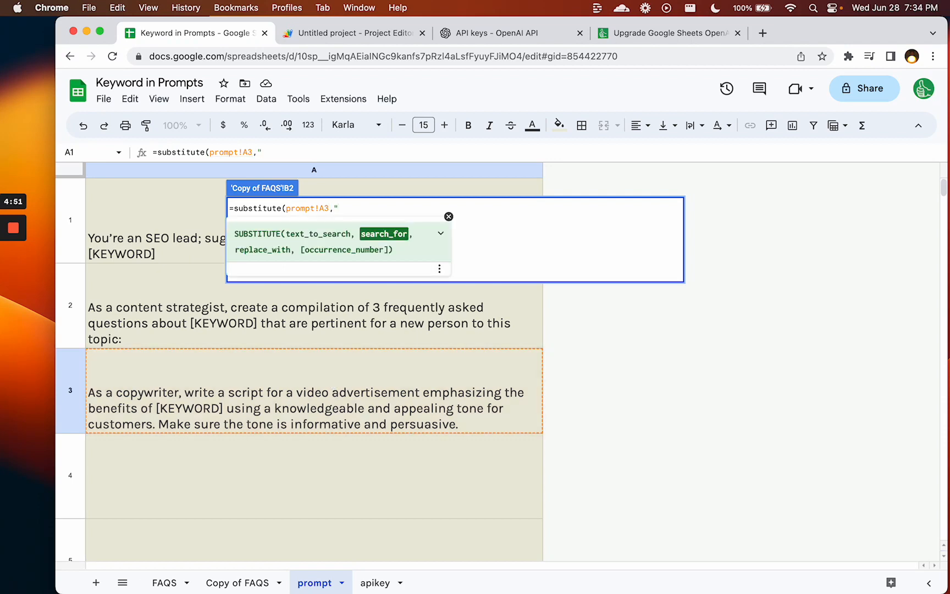
text([KEYWO)
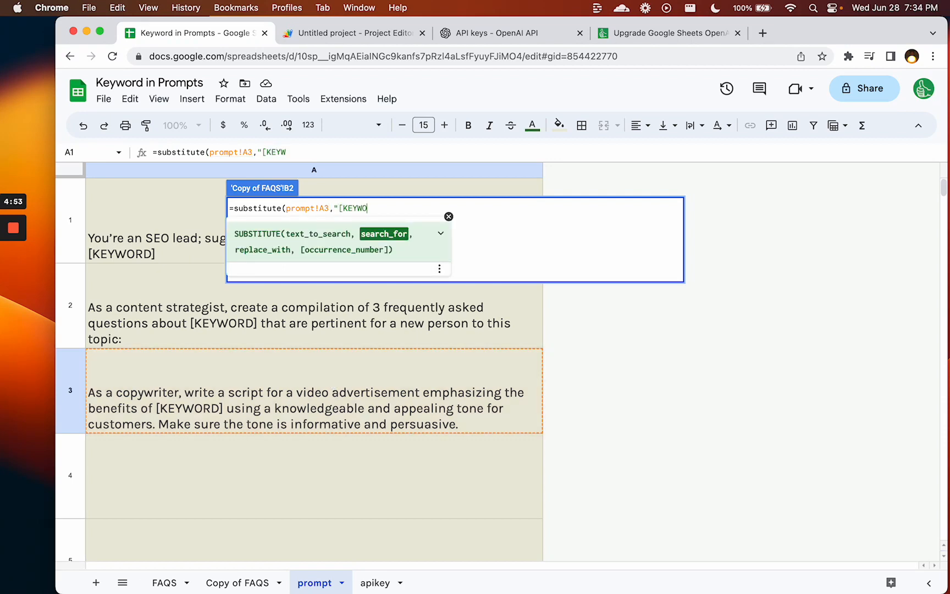
text(RD]",)
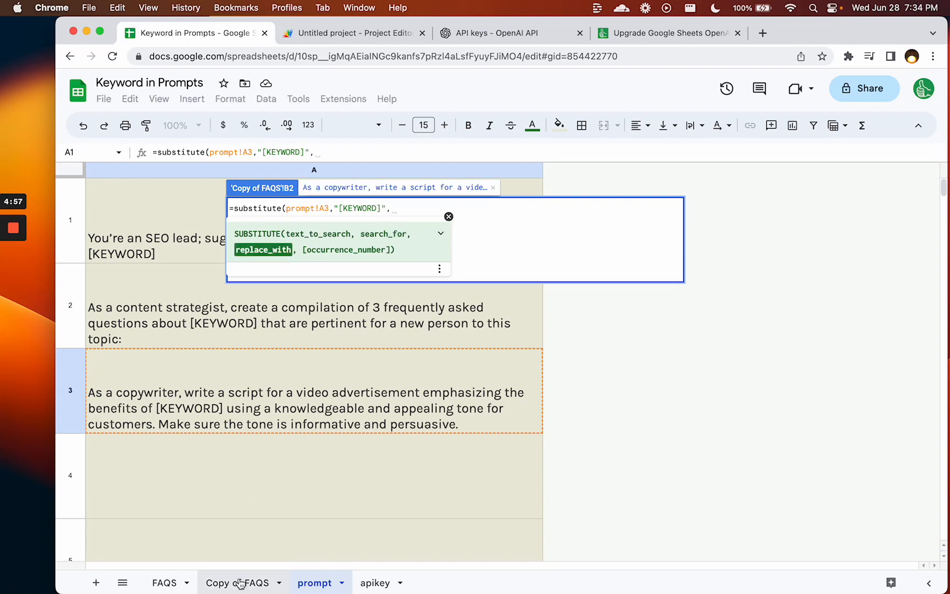
click(240, 583)
click(135, 211)
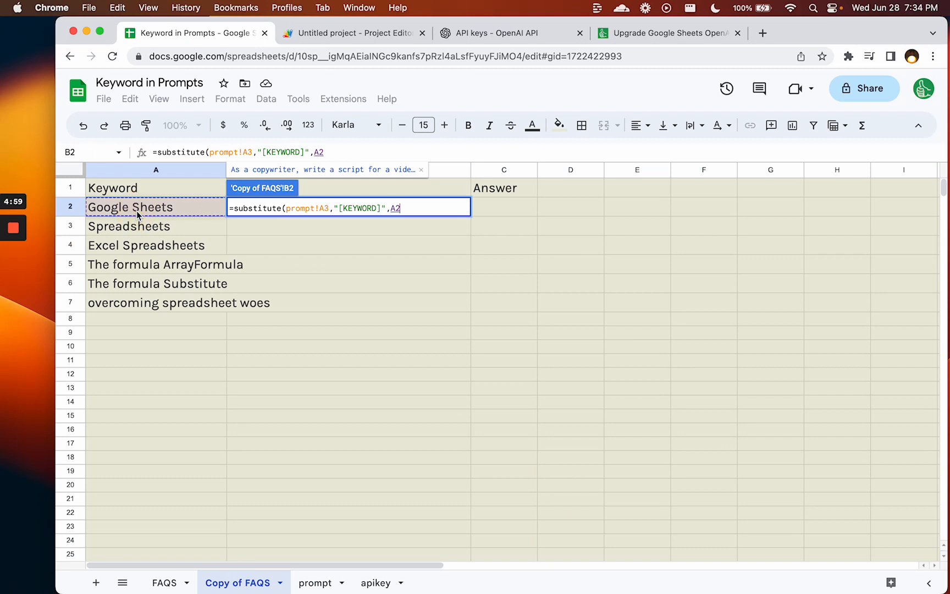
text())
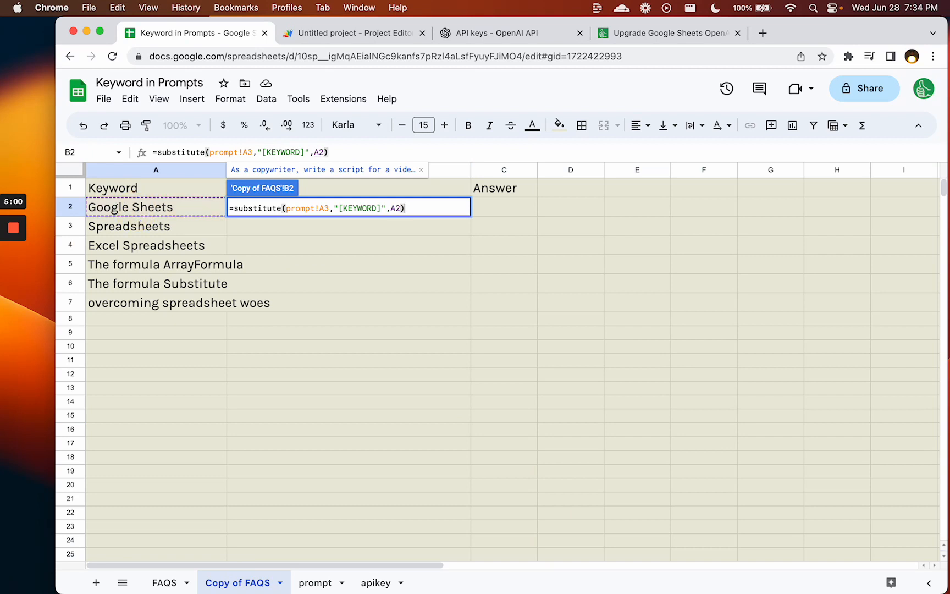
Make the prompt reference absolute as prompt!$A$3 and commit the formula in B2.
click(328, 209)
key(Left)
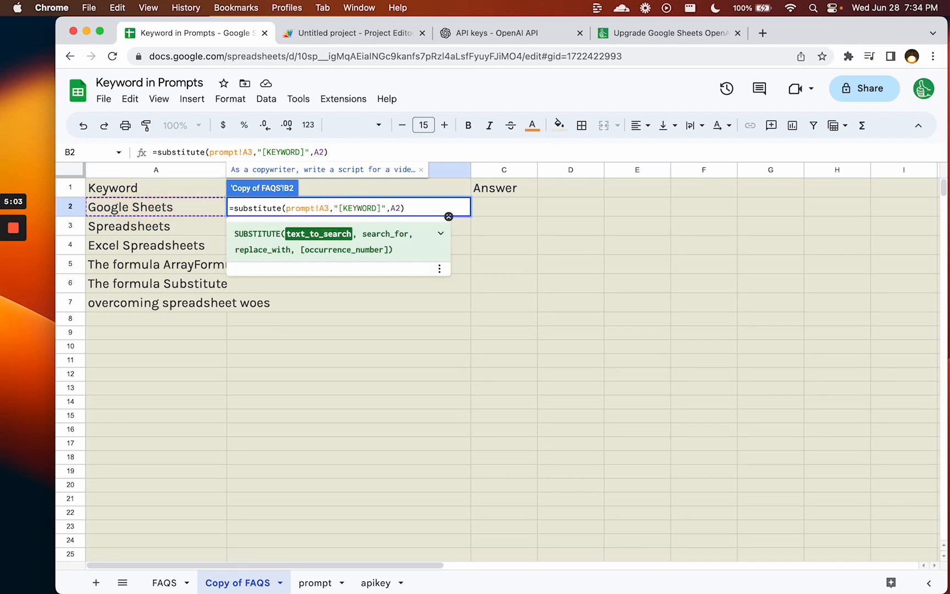
text($)
key(Right)
text($)
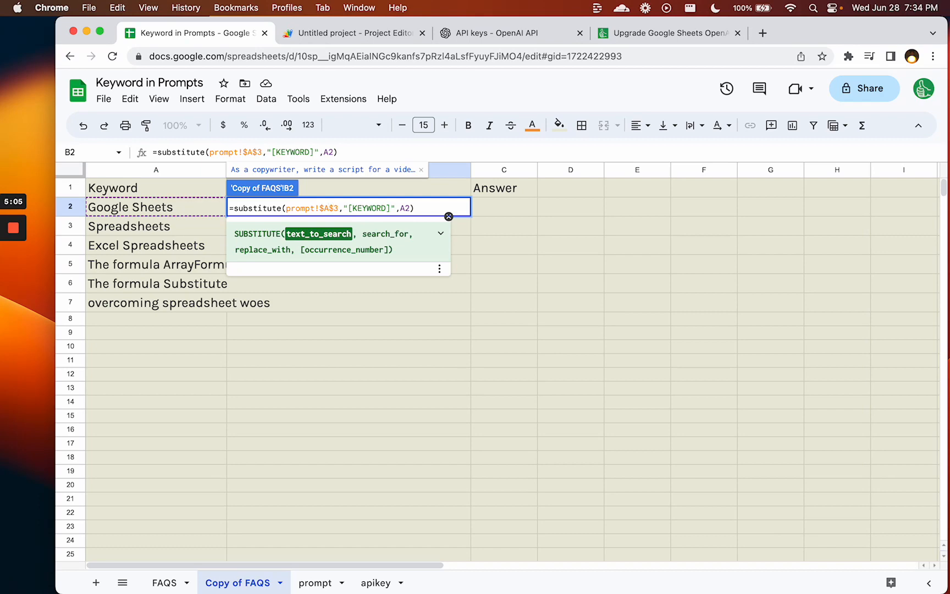
click(415, 208)
key(Return)
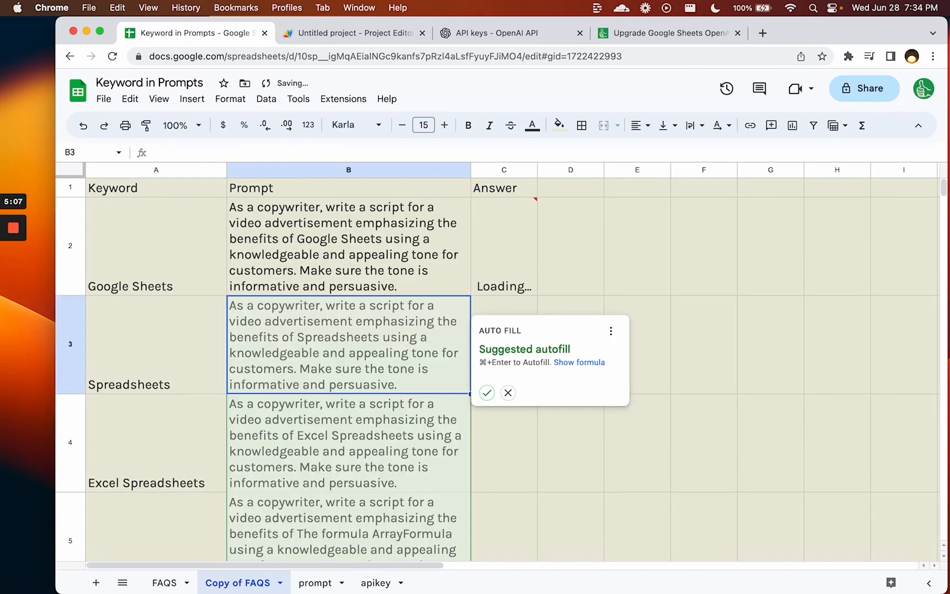
Check the substituted prompt in B2 and the ai function's code in the Apps Script project, returning to the spreadsheet.
click(349, 247)
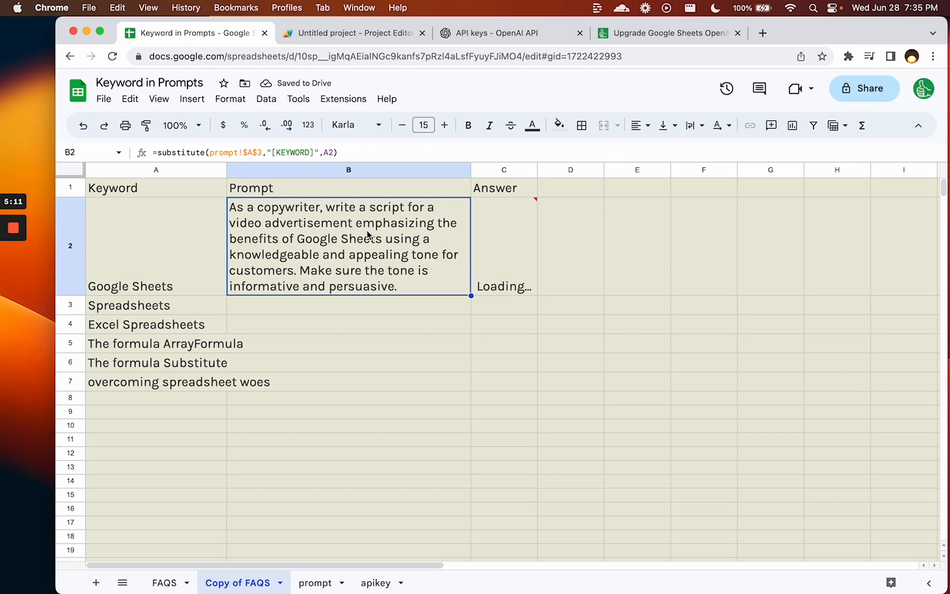
click(362, 34)
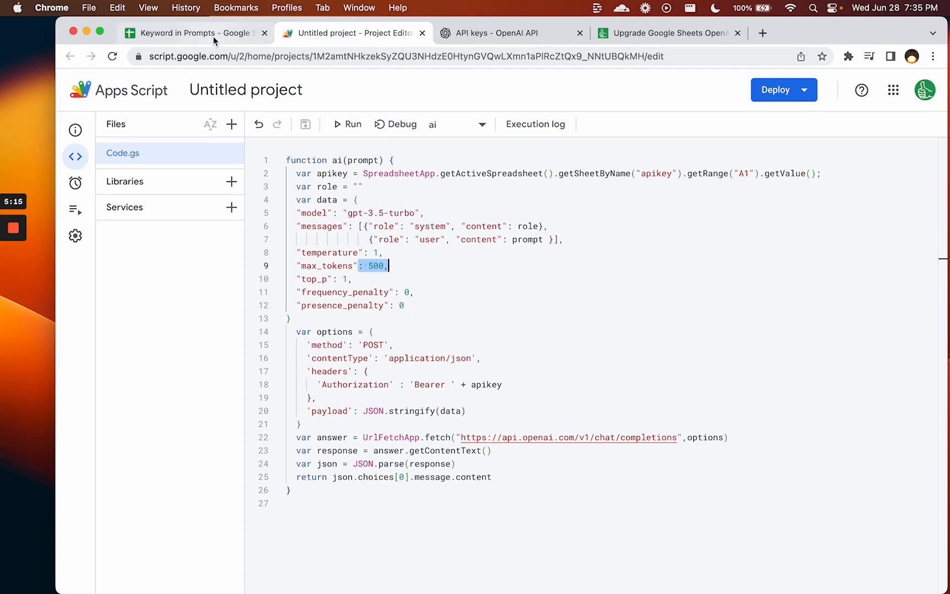
click(192, 33)
mouse_move(477, 233)
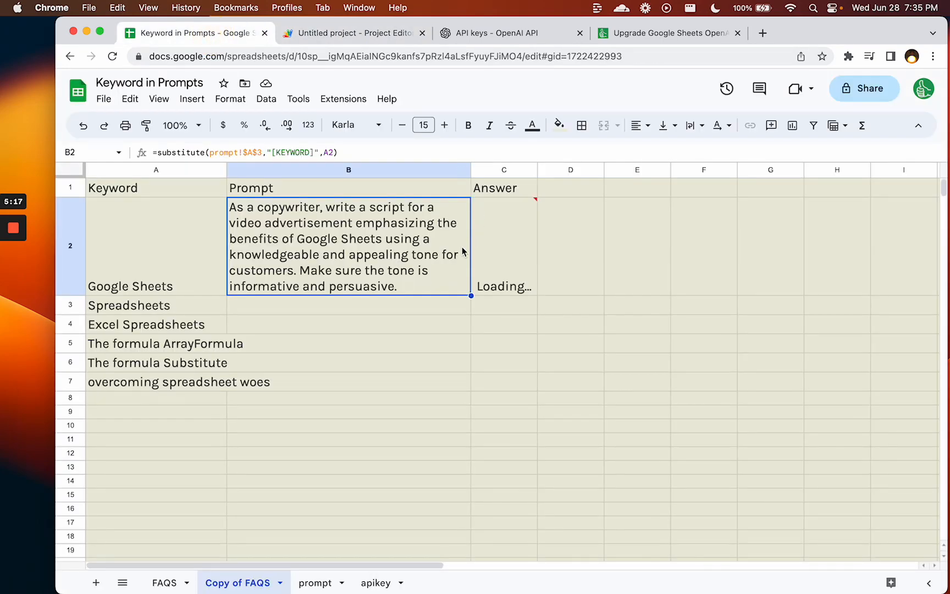
Widen the Answer column of the Copy of FAQS sheet and check the answer generated for the first keyword.
click(495, 261)
drag(539, 172, 698, 170)
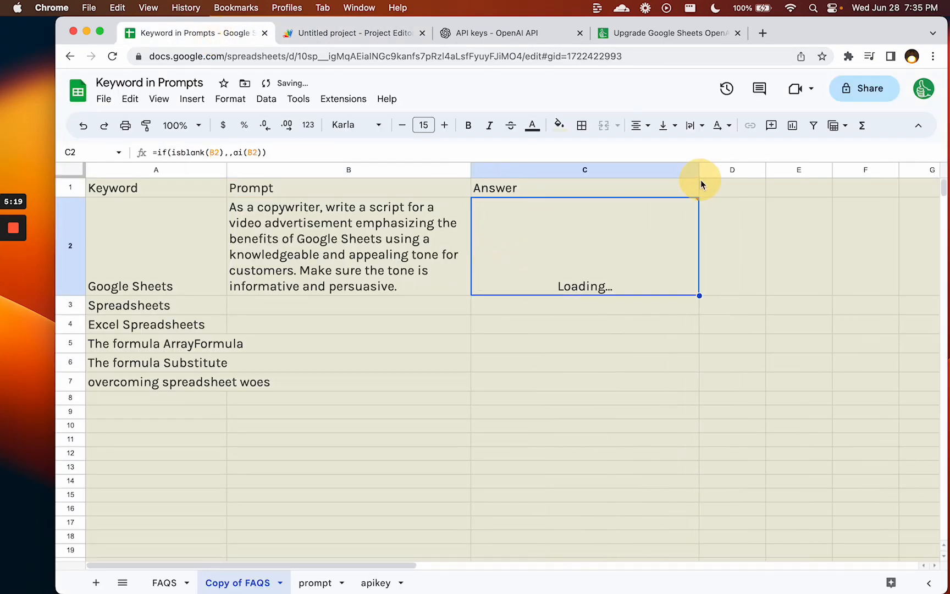
click(406, 268)
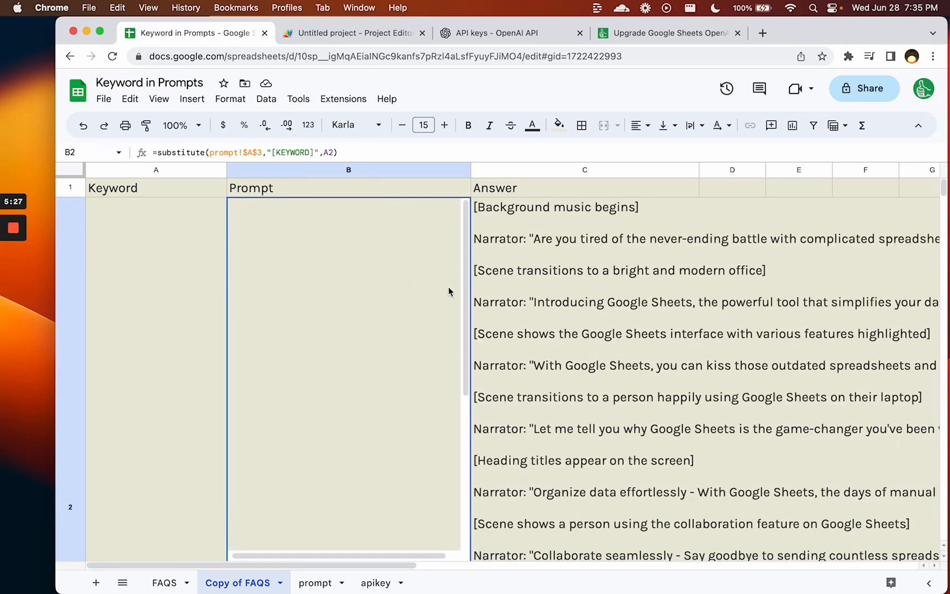
click(540, 290)
key(Left)
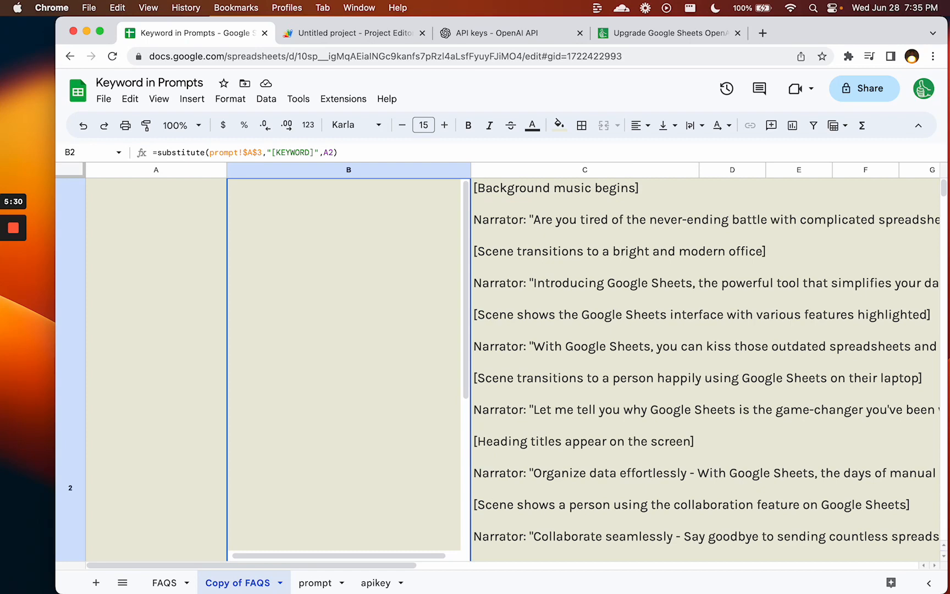
Enter SUBSTITUTE formulas in B3 and B4 that replace "[KEYWORD]" in prompt!$A$3 with A3 and A4, and widen the Answer column further.
key(Left)
key(Right)
key(Down)
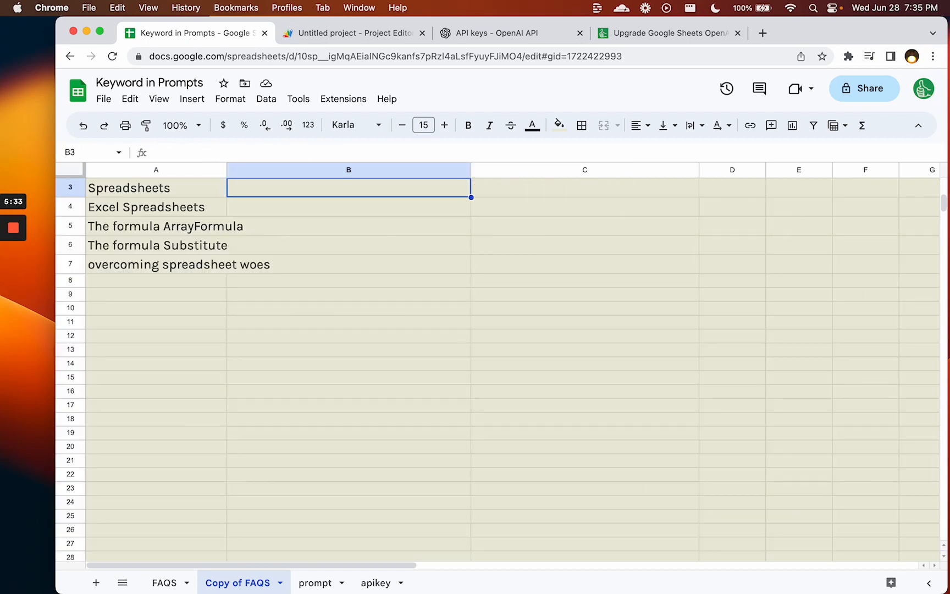
text(=substitute(prompt!$A$3,"[KEYWORD]",A3))
key(Down)
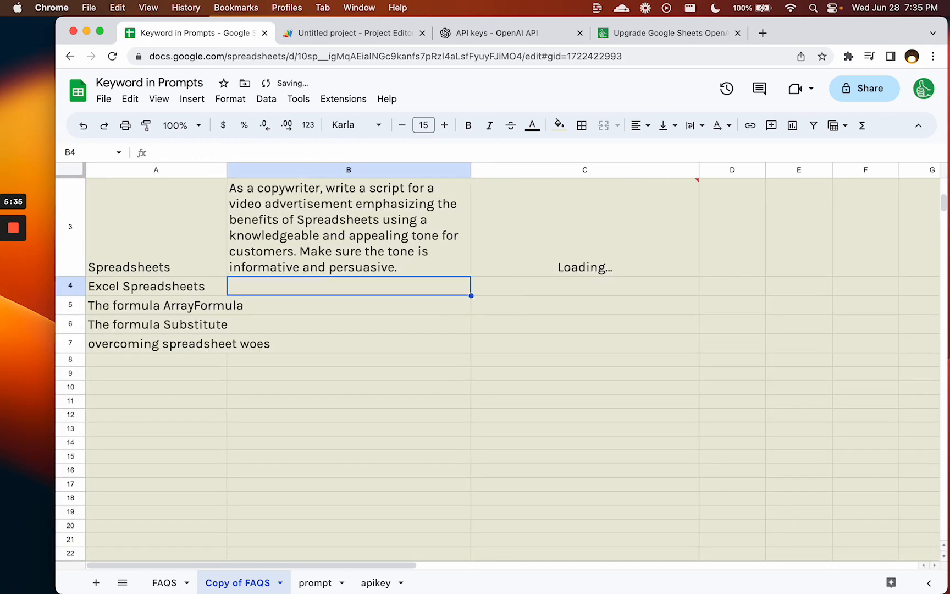
text(=substitute(prompt!$A$3,"[KEYWORD]",A4))
key(Down)
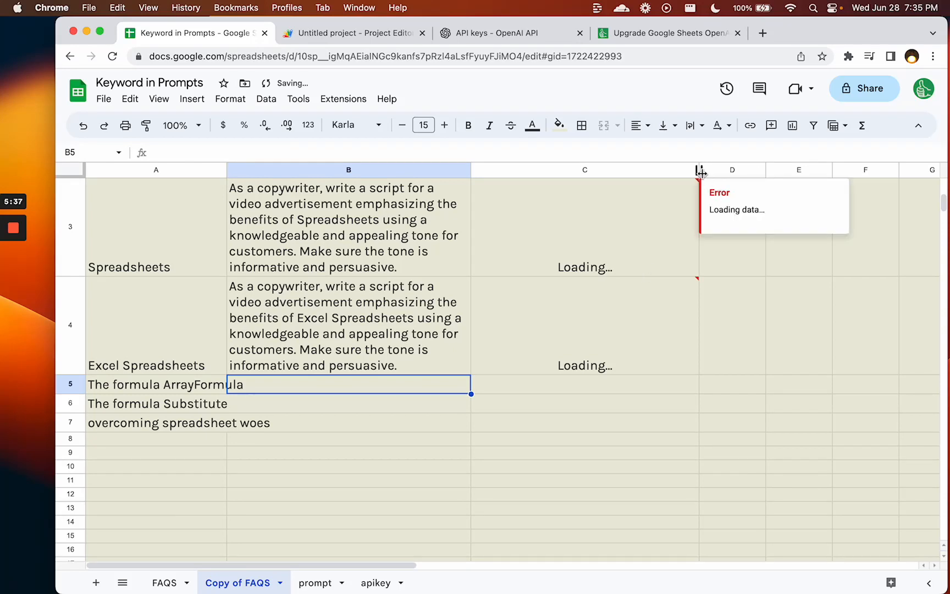
drag(700, 171, 804, 196)
click(604, 248)
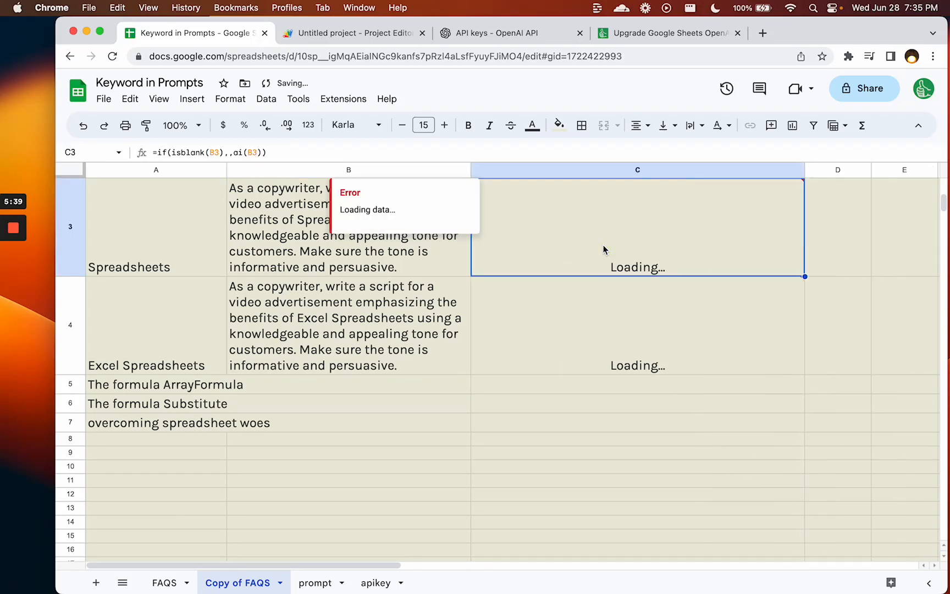
Copy the SUBSTITUTE formula from B4 into B5, B6 and B7 for the remaining keywords.
key(Left)
key(Down)
key(Down)
key(Up)
key(super+c)
key(Down)
key(super+v)
key(Down)
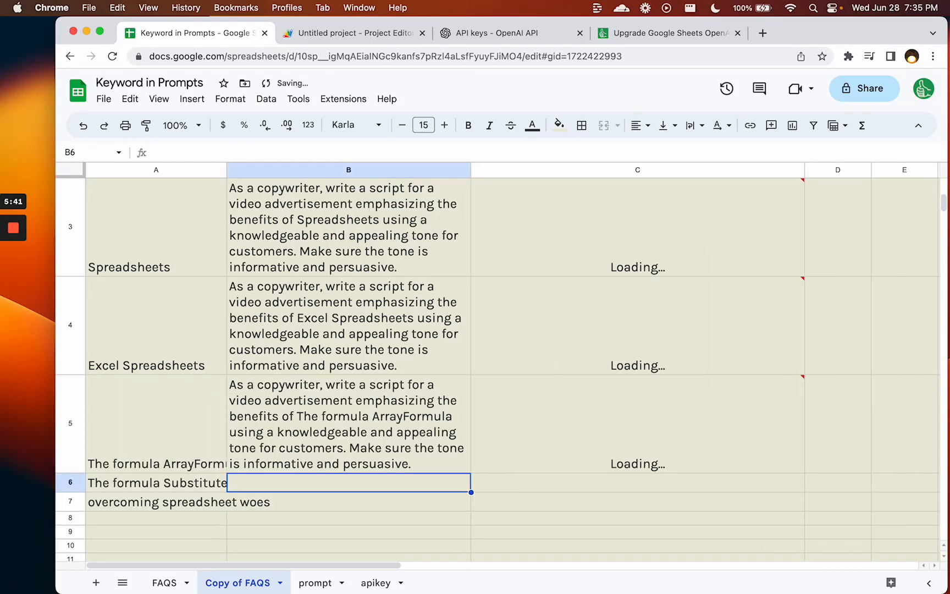
key(super+v)
key(Down)
key(super+v)
key(Down)
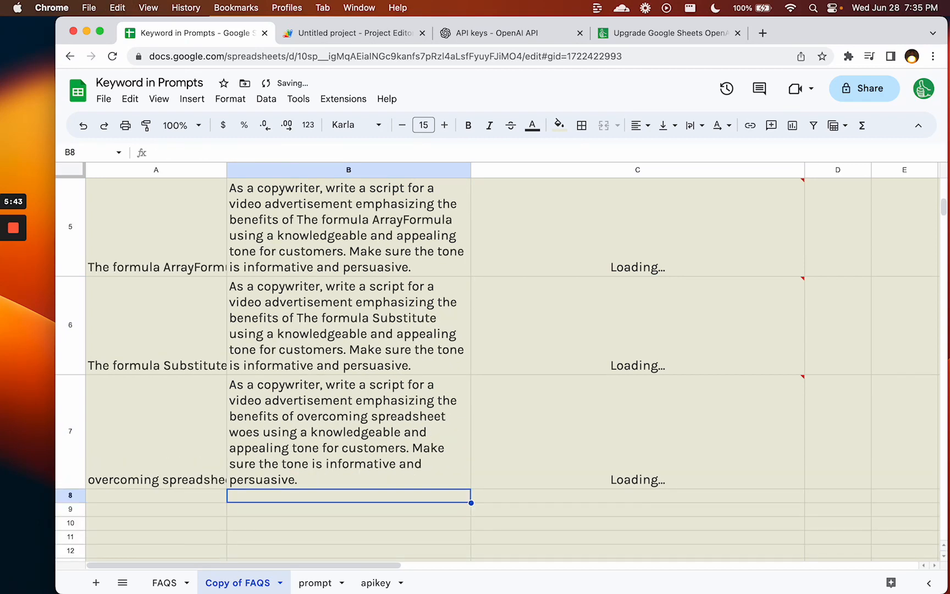
Go back up column B to row 2 and check the substituted prompts and their answers.
key(Up)
key(Up)
key(Up)
key(Up)
key(Up)
key(Up)
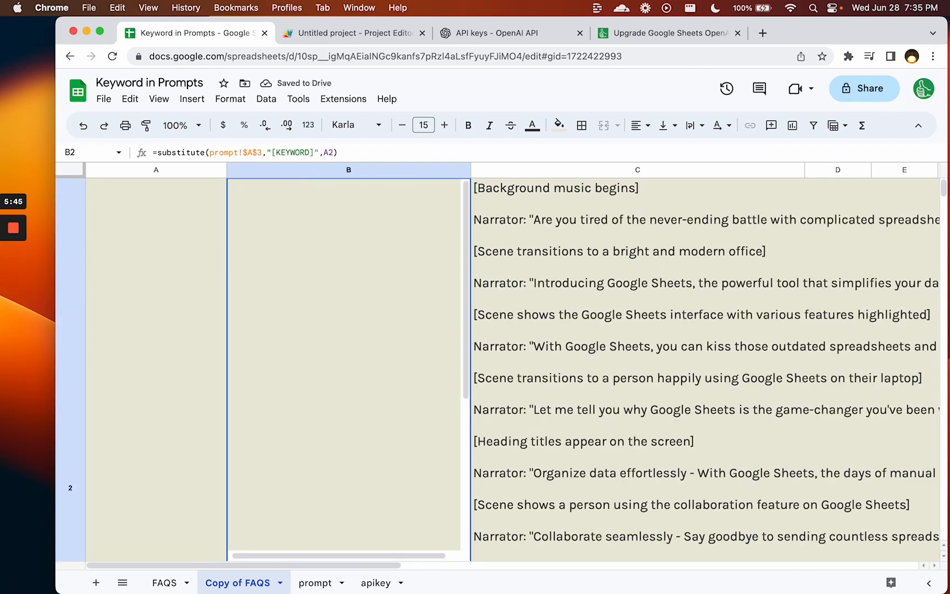
key(Down)
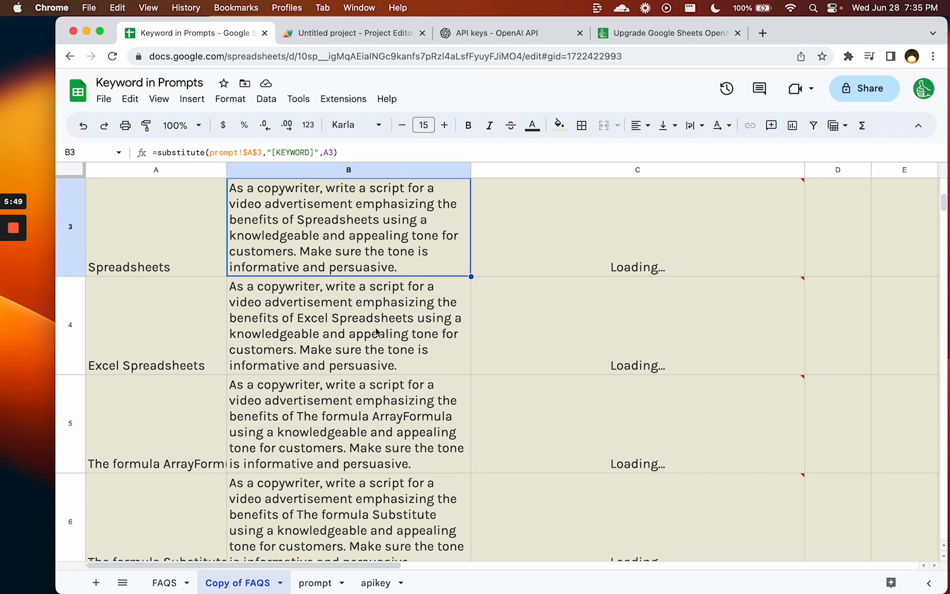
Copy the copywriter prompt in A3 of the prompt sheet into A4.
click(325, 582)
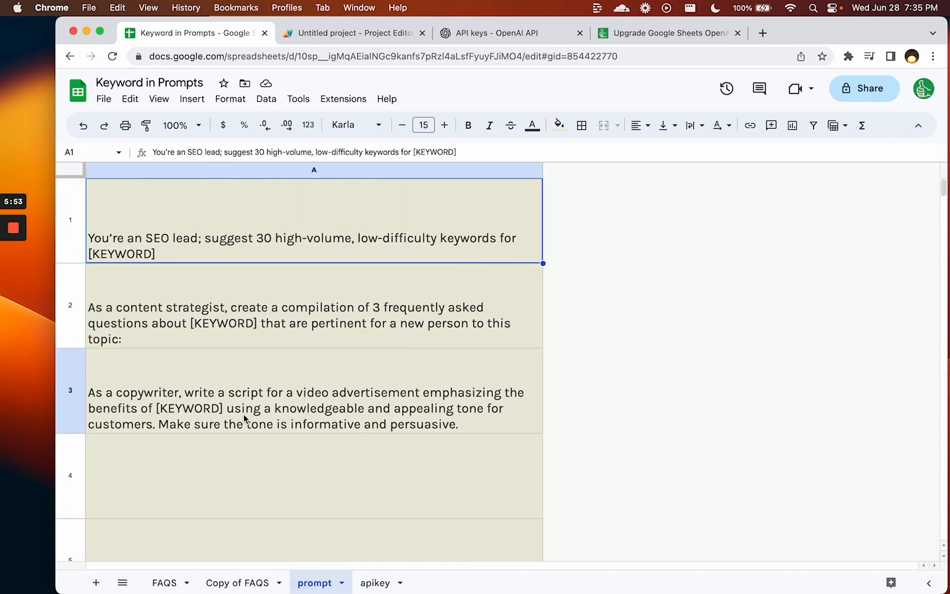
click(208, 382)
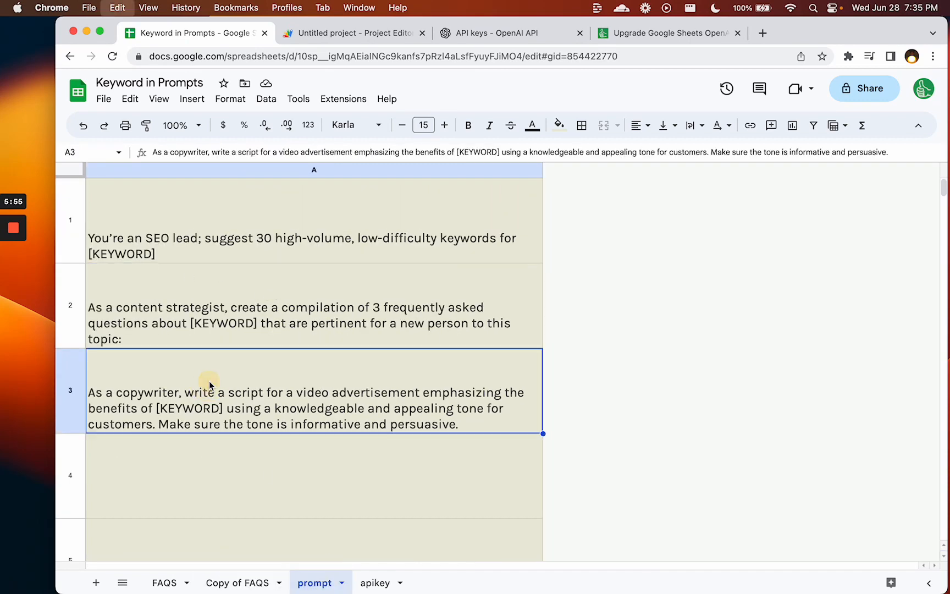
key(cmd+c)
click(208, 467)
key(cmd+v)
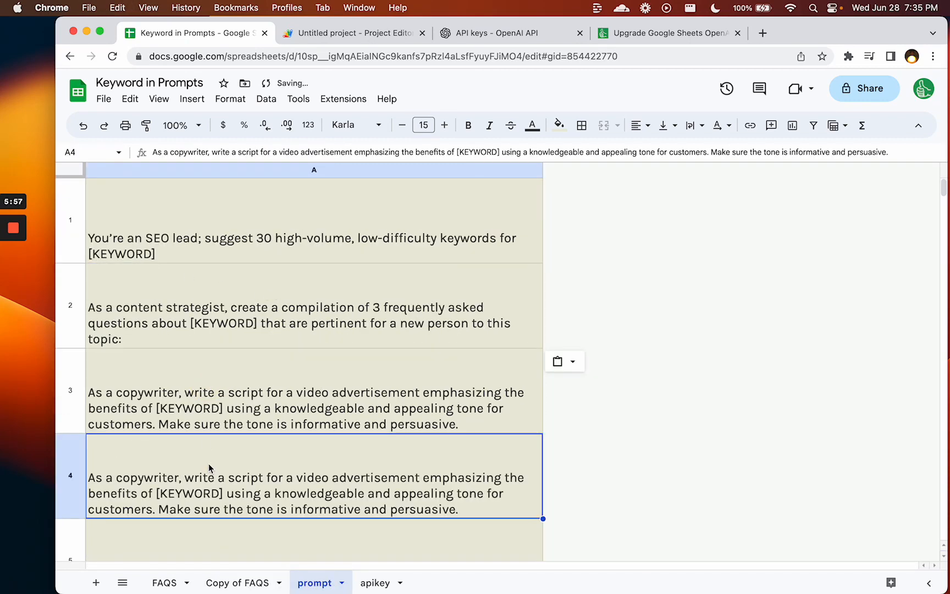
Change the placeholder in the copywriter prompt in A4 from [KEYWORD] to [PRODUCT].
double_click(208, 463)
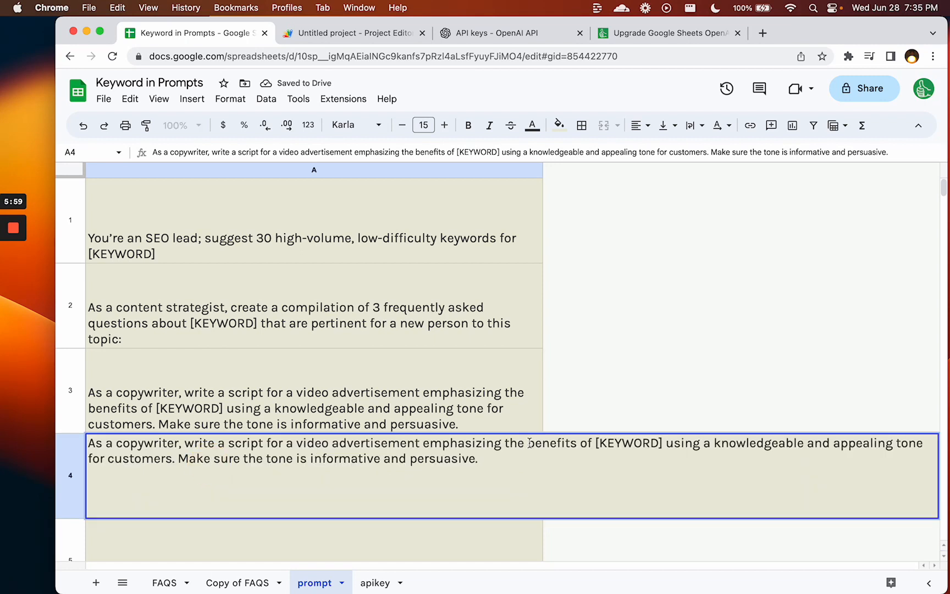
click(597, 443)
drag(598, 443, 657, 442)
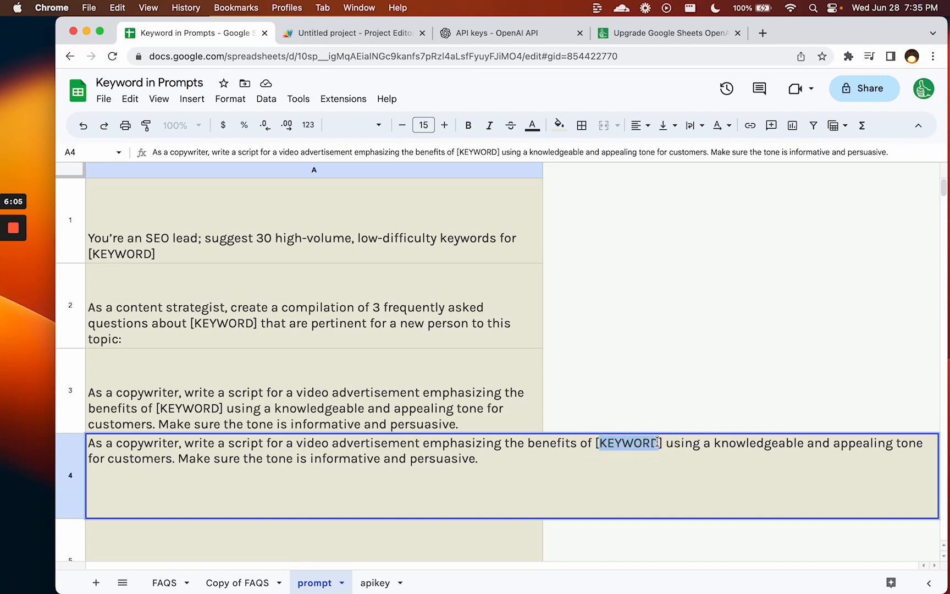
text(PRODUCT)
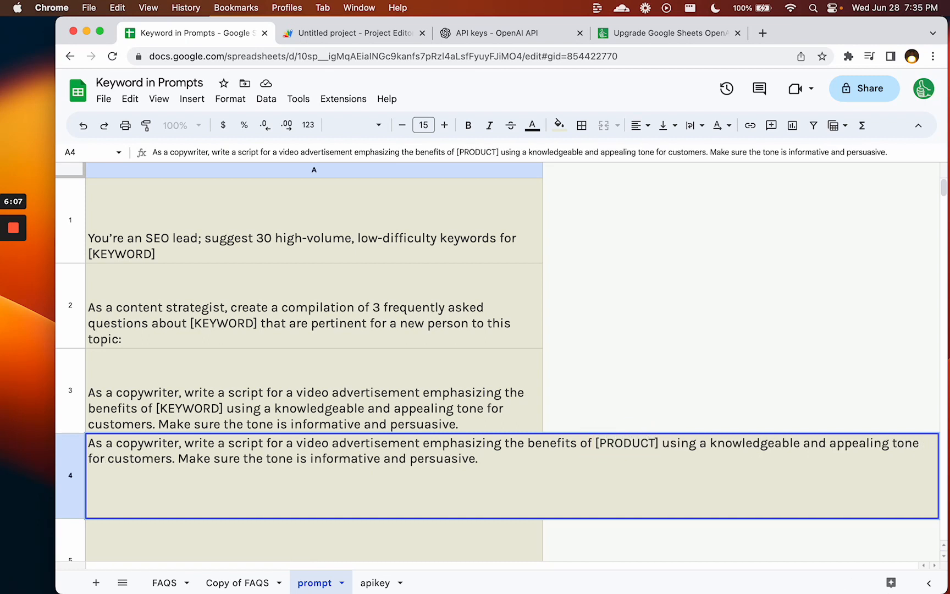
key(Return)
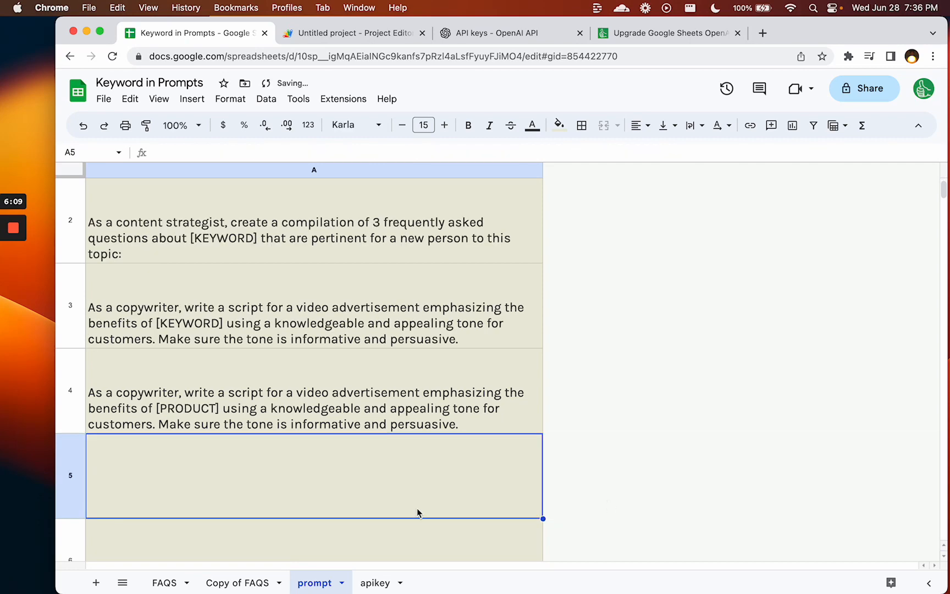
Add a Product heading in A9 of the Copy of FAQS sheet with Salad Shaker as the first product in A10.
click(291, 390)
click(253, 582)
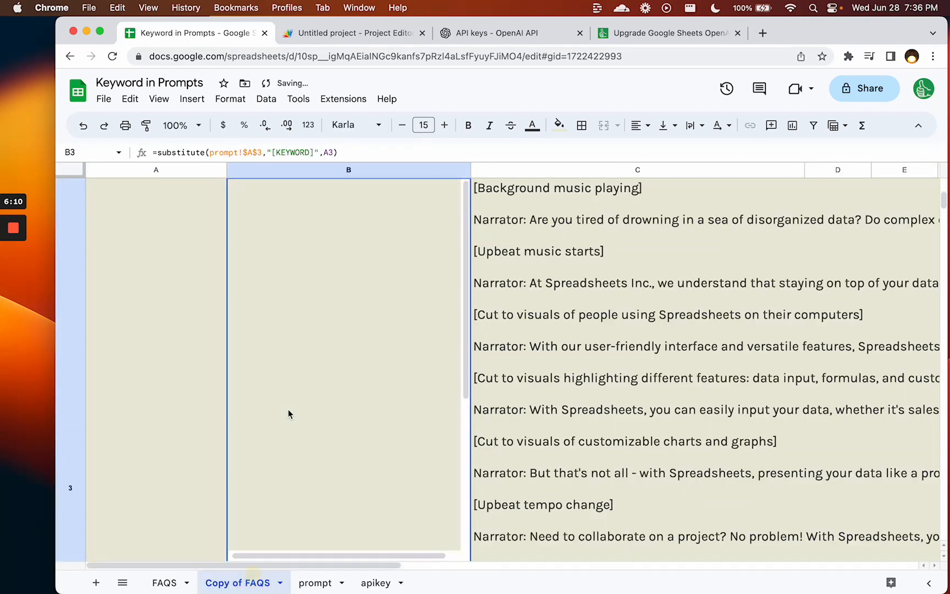
click(203, 418)
key(Down)
key(Down)
key(Down)
key(Down)
key(Down)
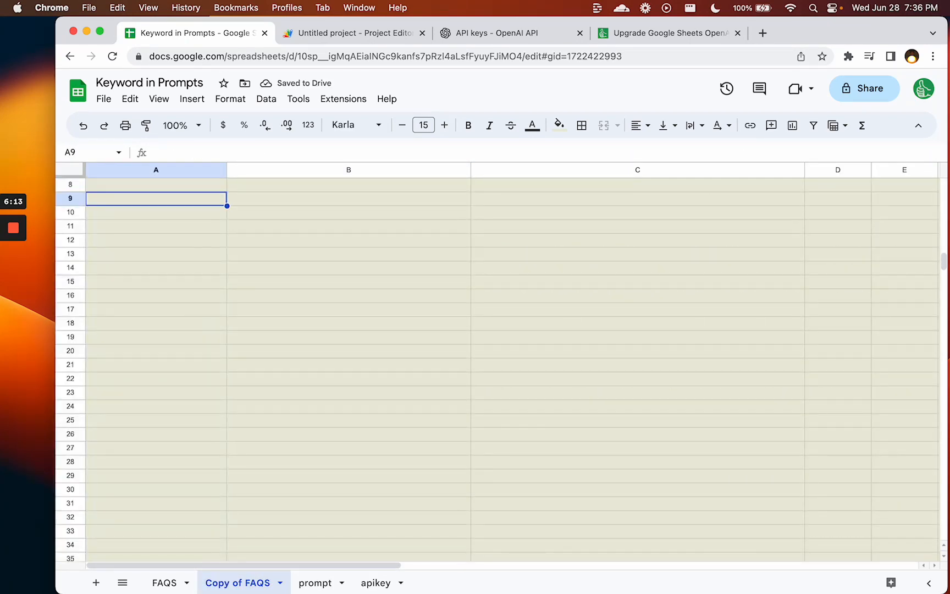
key(Right)
key(Down)
key(Left)
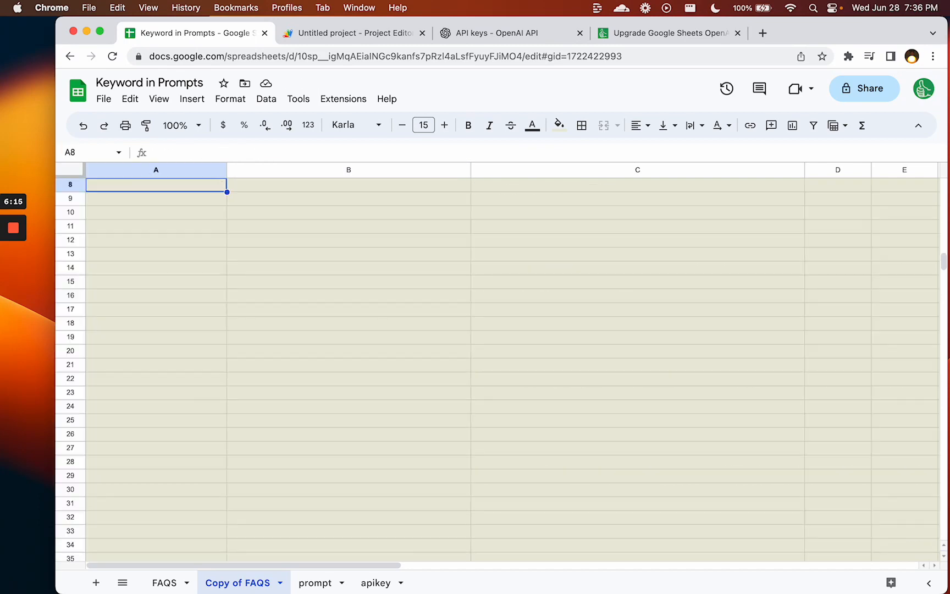
text(Product)
key(Return)
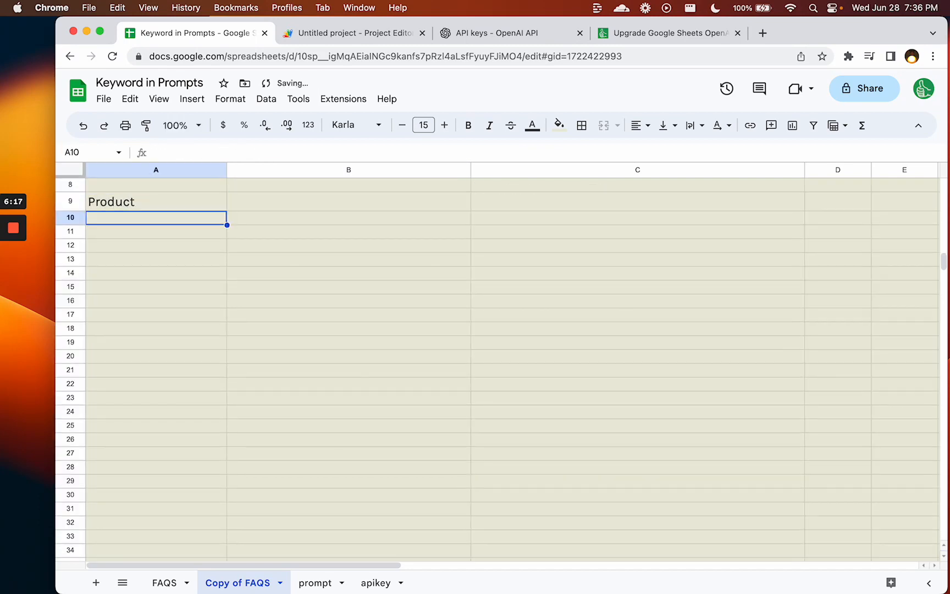
text(Salad Shaker)
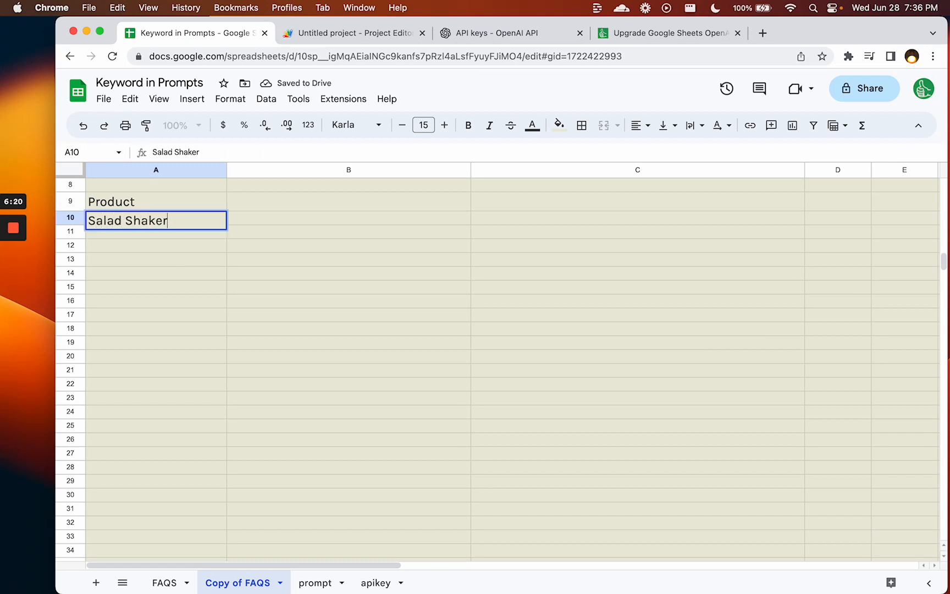
key(Tab)
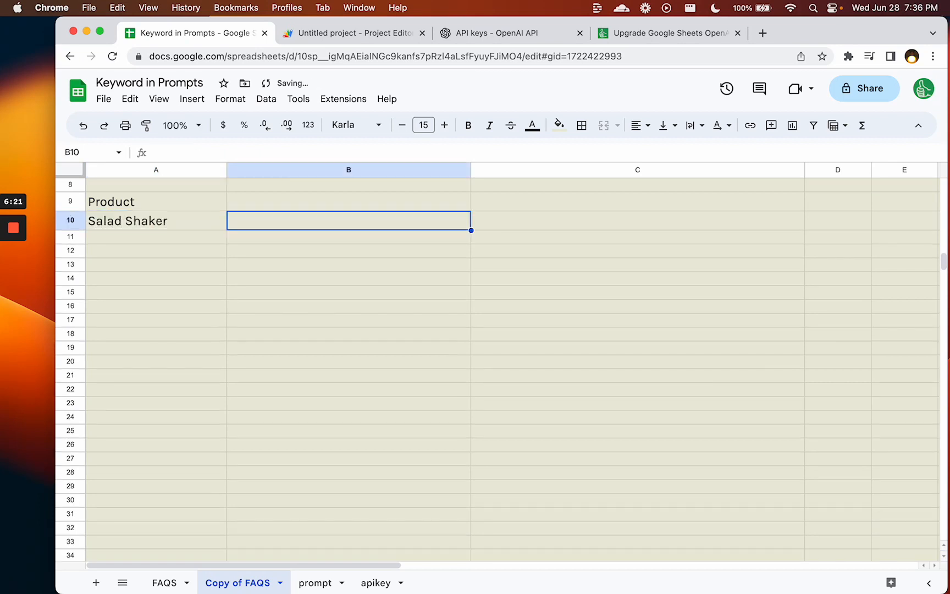
Enter a SUBSTITUTE formula in B10 that replaces "[PRODUCT]" in prompt!$A$4 with the product in A10.
key(super+v)
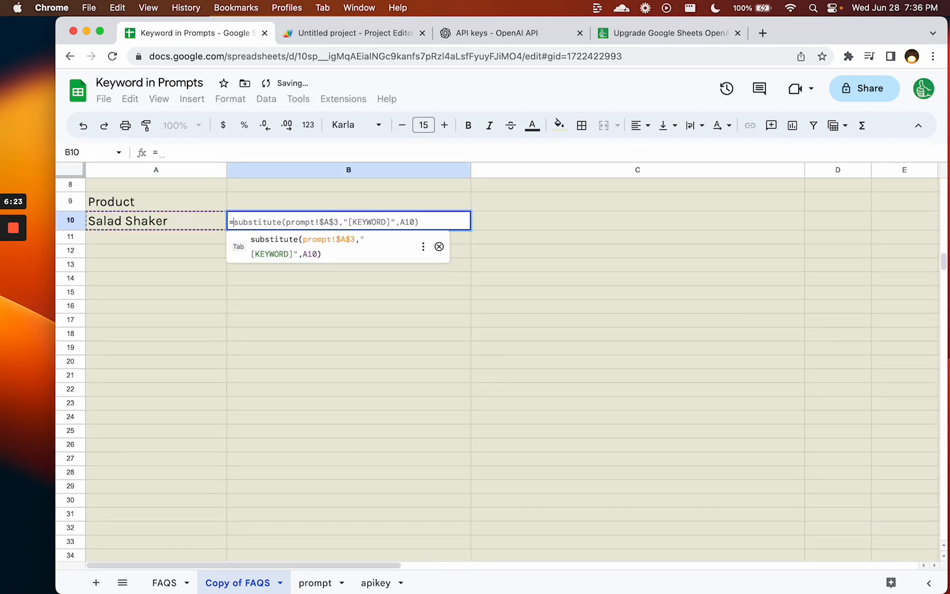
key(Tab)
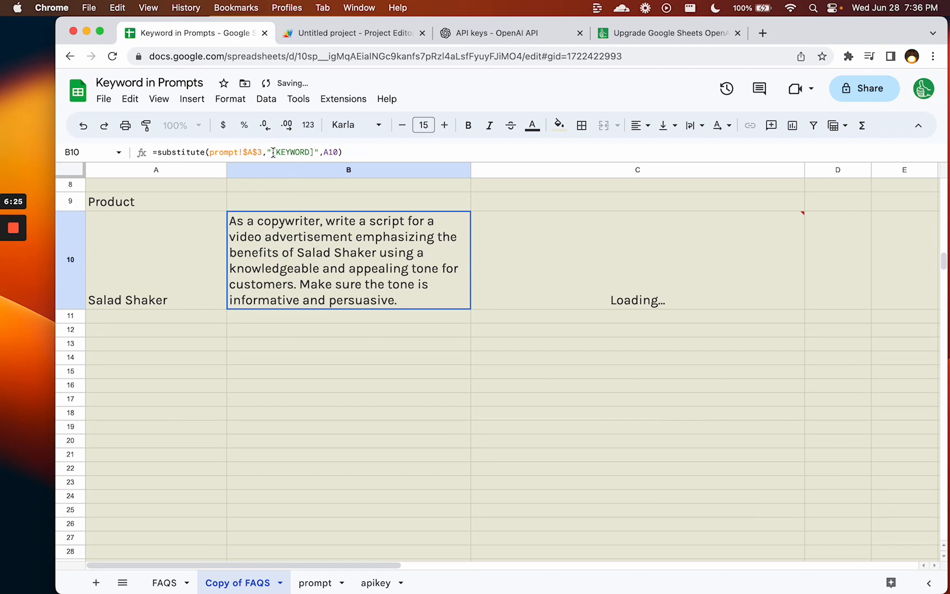
drag(274, 152, 318, 154)
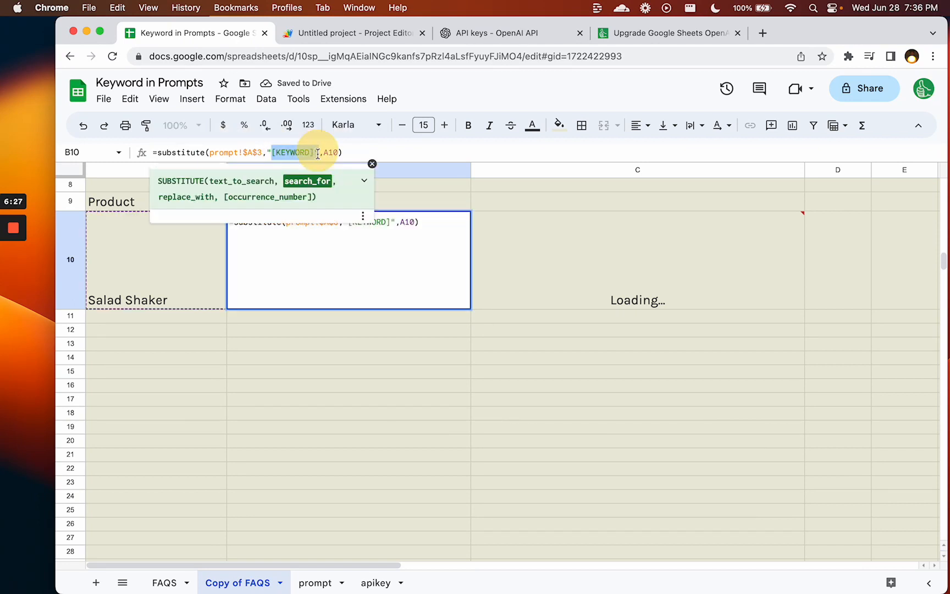
text([)
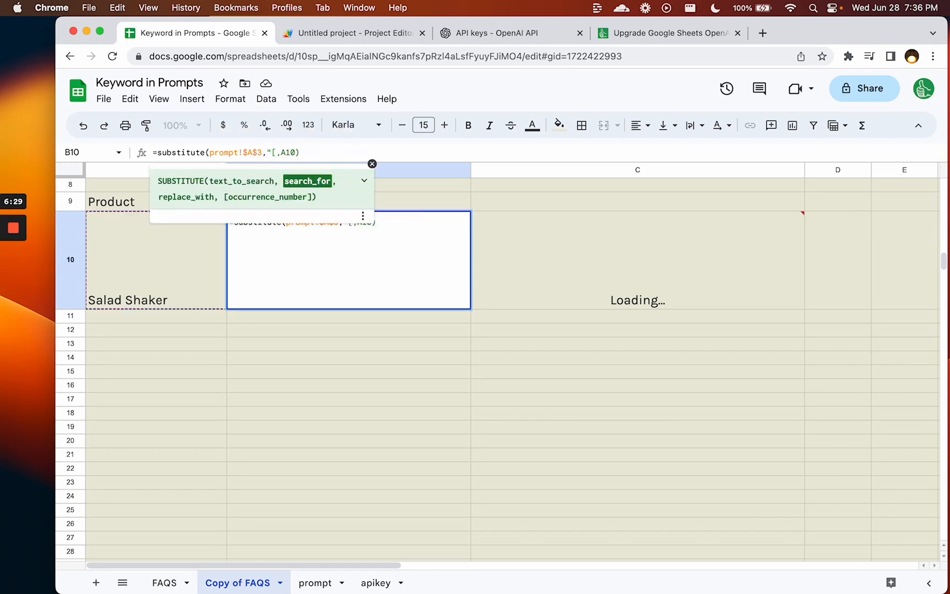
text(PROCUT)
key(BackSpace)
key(BackSpace)
key(BackSpace)
text(DUCT]")
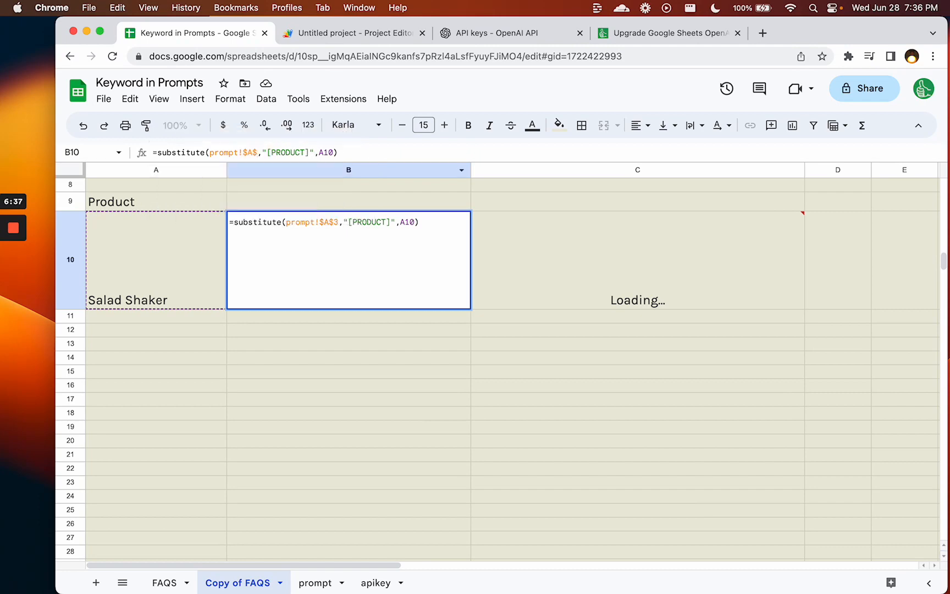
key(Return)
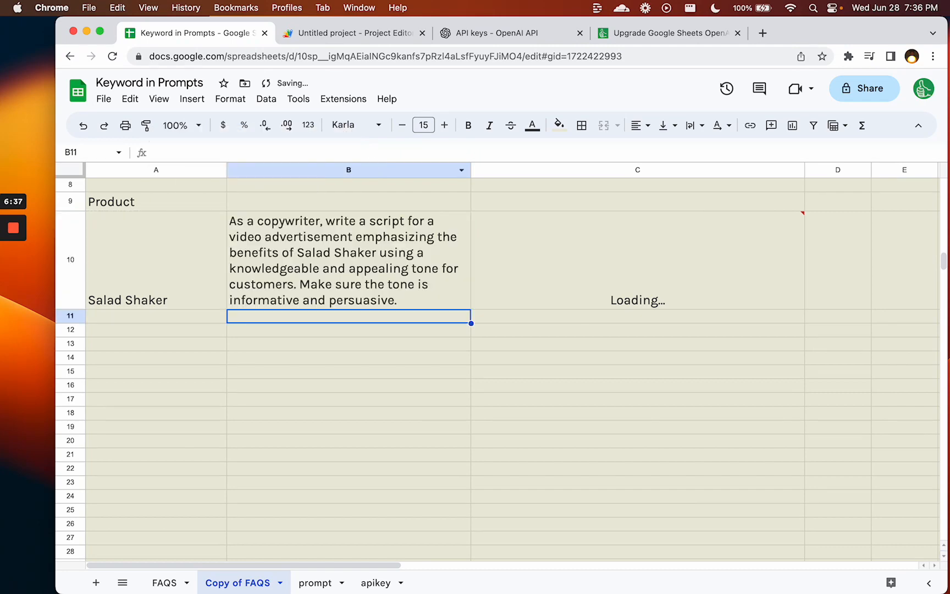
Compare the [PRODUCT] prompt in the prompt sheet with the formula in B10, and examine the answer generated in C10.
click(316, 583)
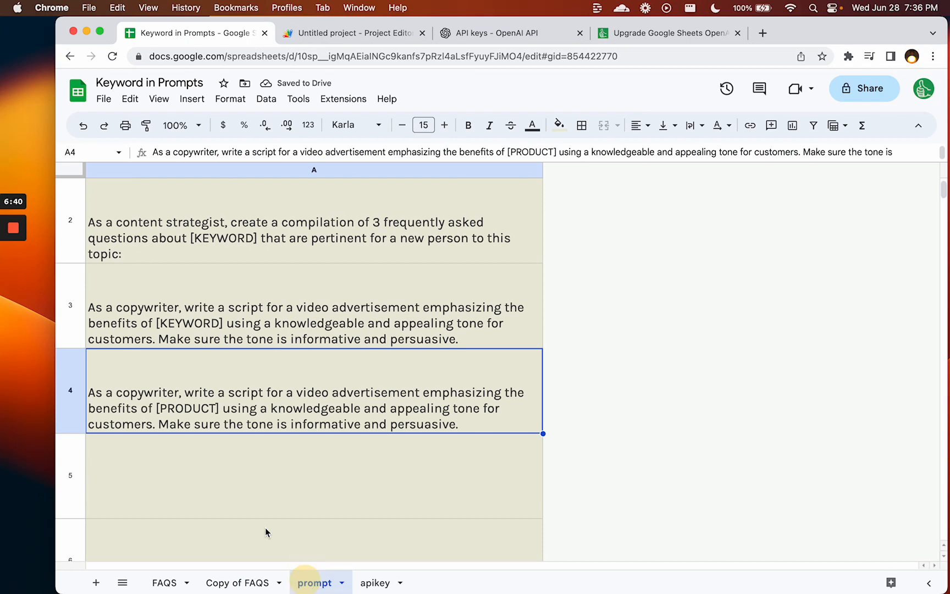
click(162, 405)
click(258, 586)
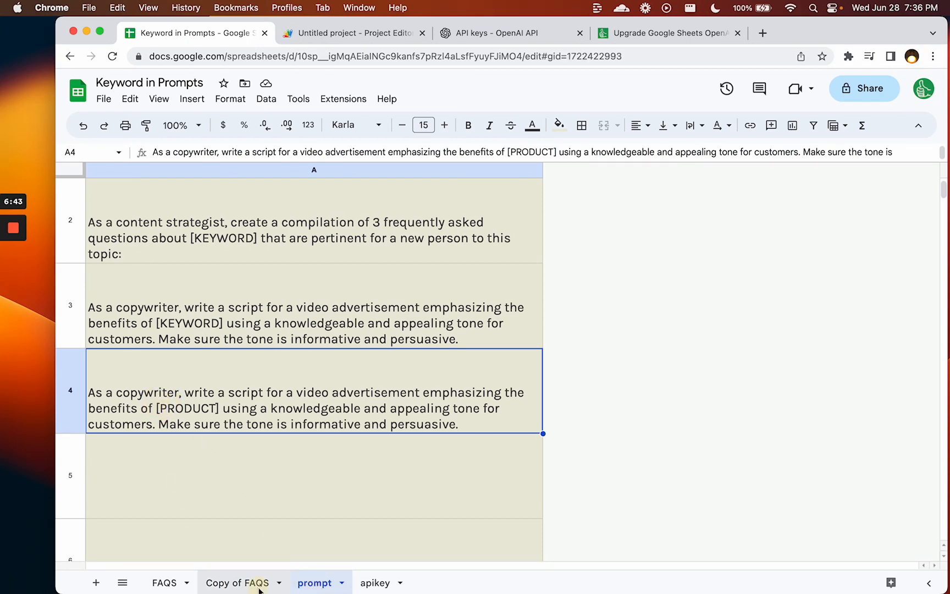
click(316, 363)
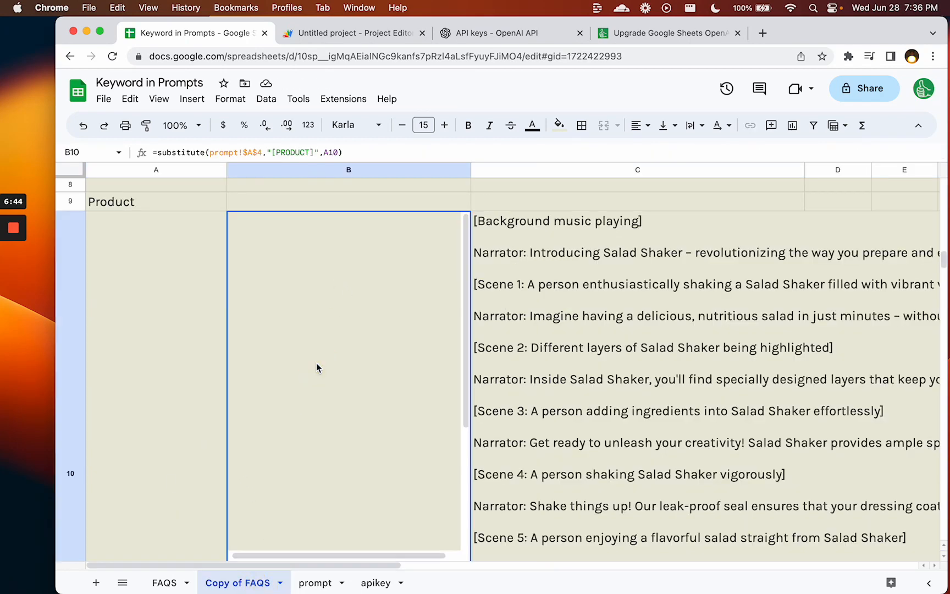
click(292, 150)
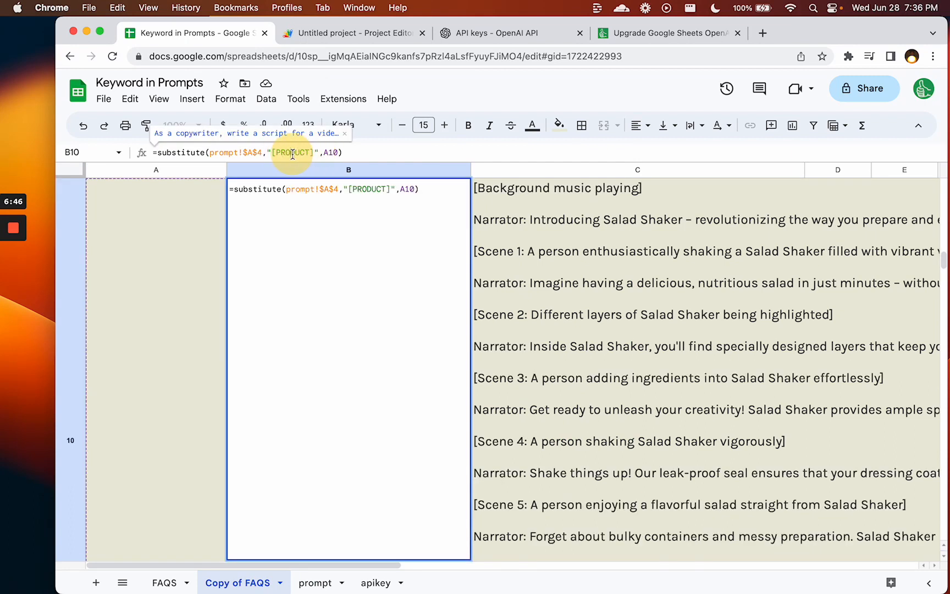
key(Escape)
click(547, 282)
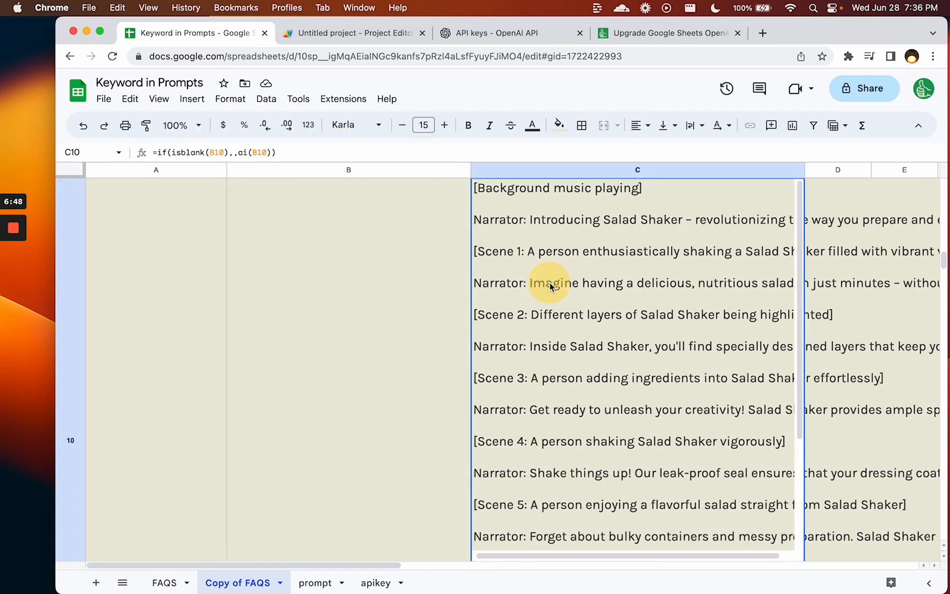
Review the prompt and answer formulas in B10 and C10 of the Copy of FAQS sheet, and go back up to A6.
key(Left)
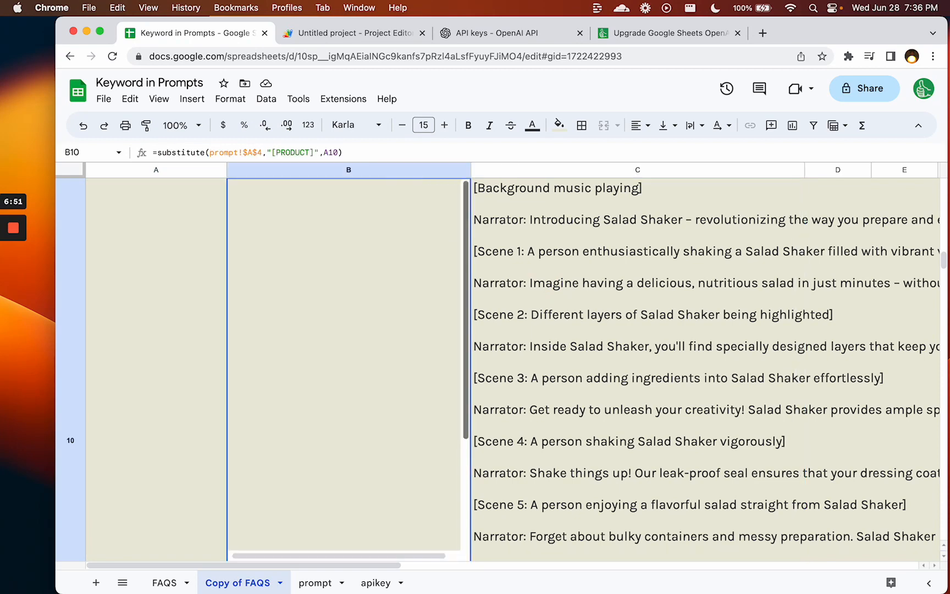
key(Right)
key(Down)
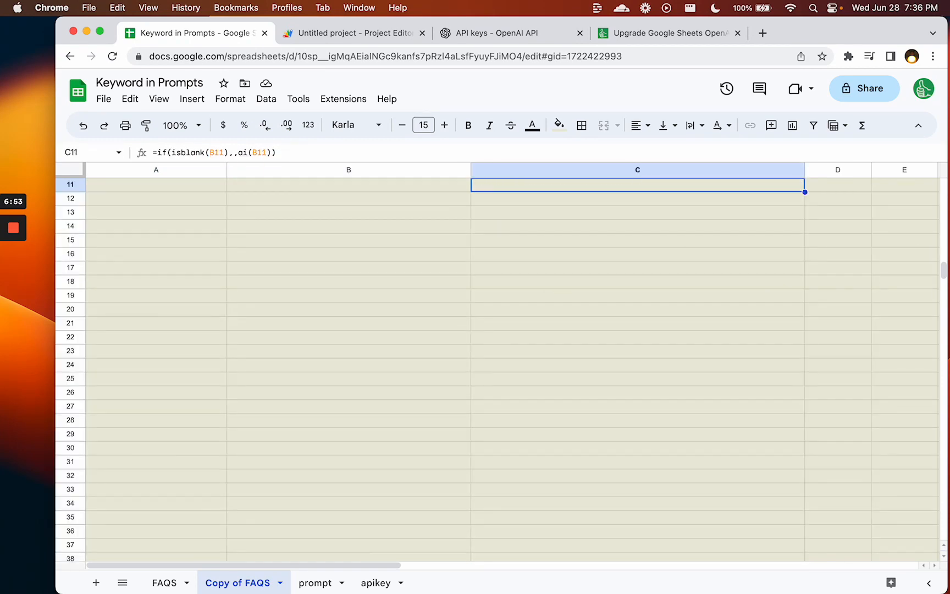
key(Up)
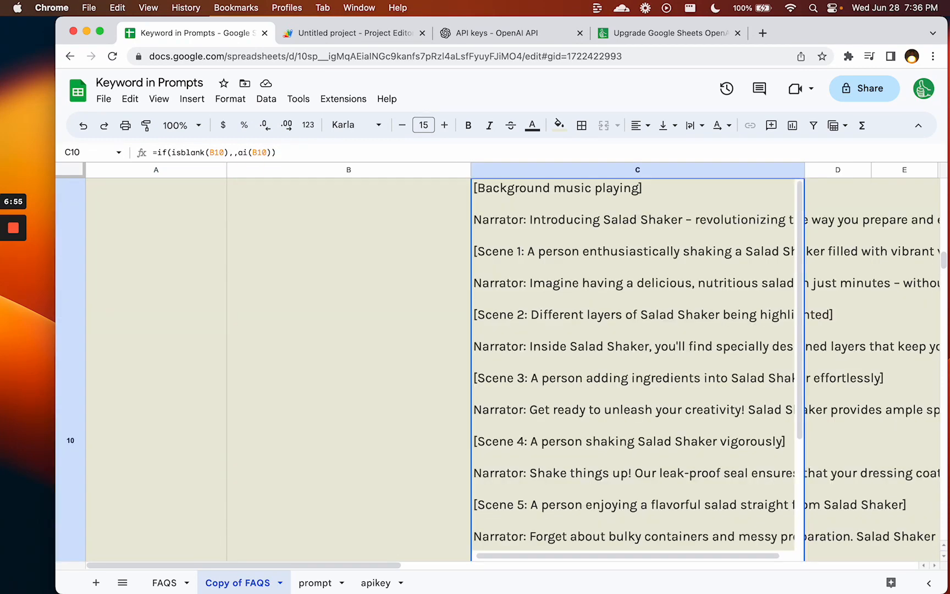
key(Left)
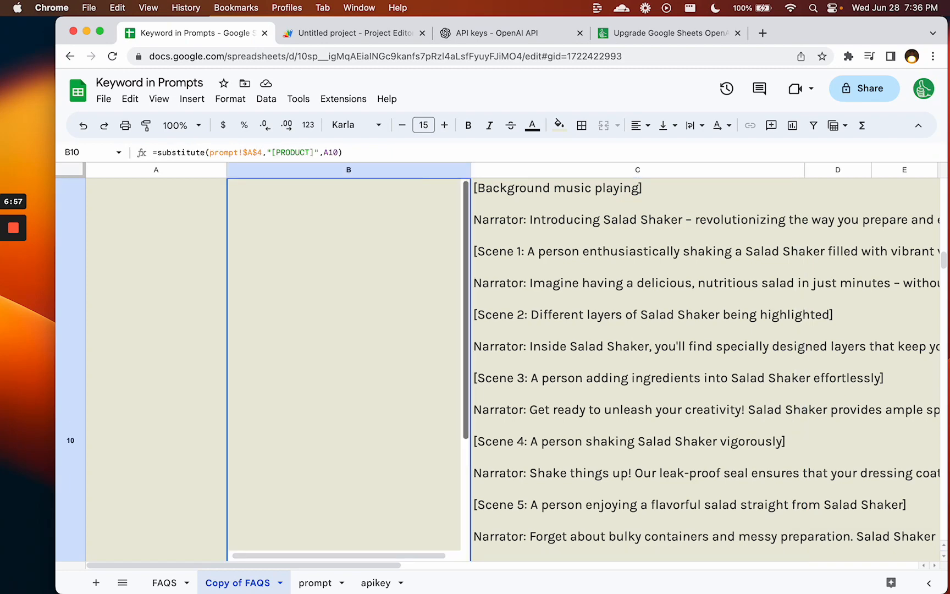
key(Right)
key(Right)
key(Right)
key(Left)
key(Left)
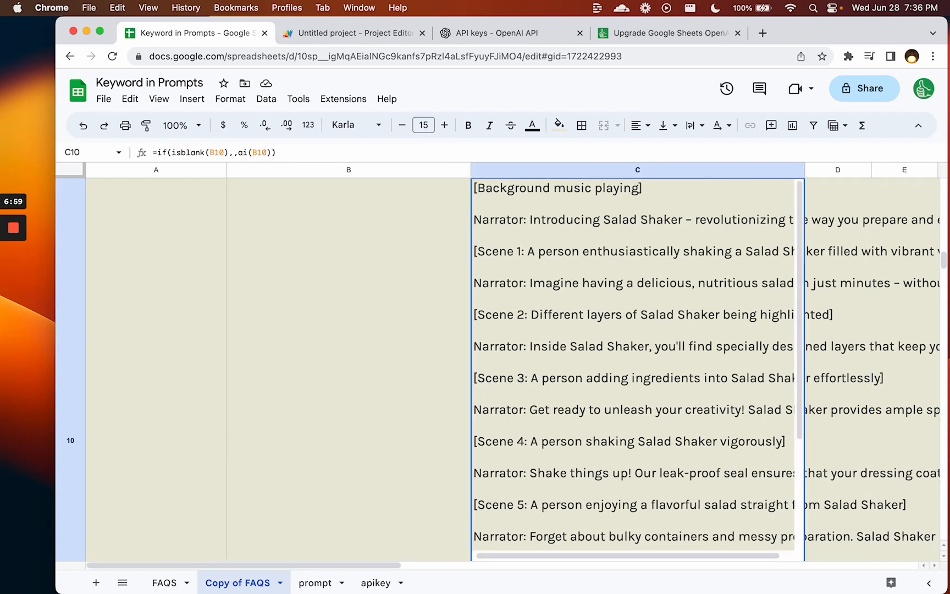
key(Left)
key(Left)
key(Up)
key(Up)
key(Up)
key(Up)
key(Up)
key(Up)
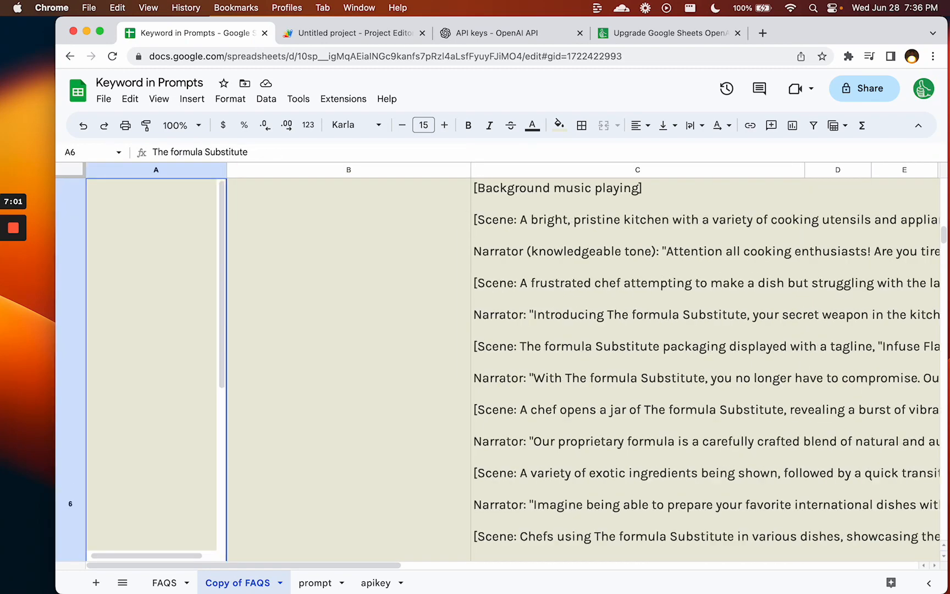
Examine the SUBSTITUTE formula in B2 of the FAQS sheet without changing it.
click(164, 582)
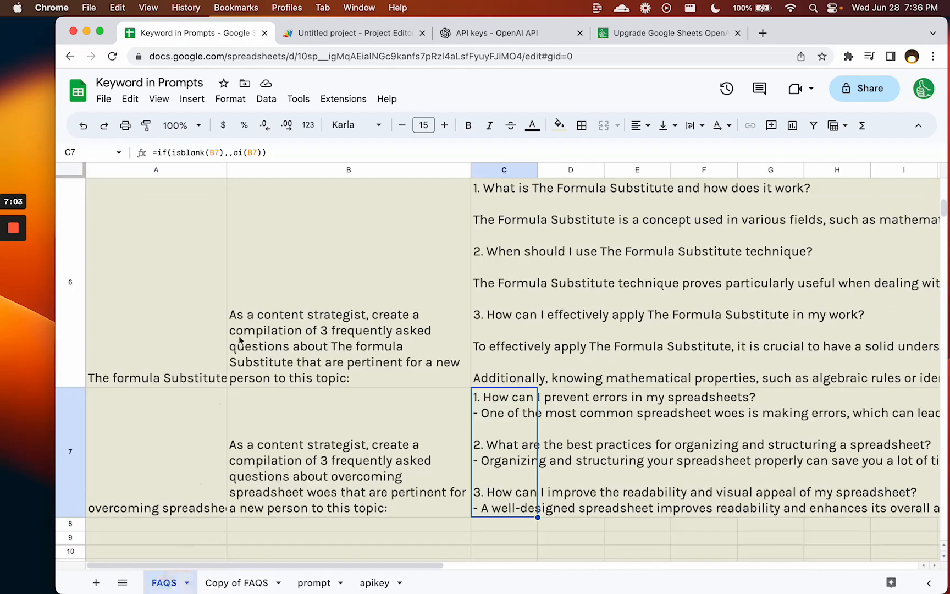
click(261, 317)
scroll(261, 318, up, 5)
click(278, 237)
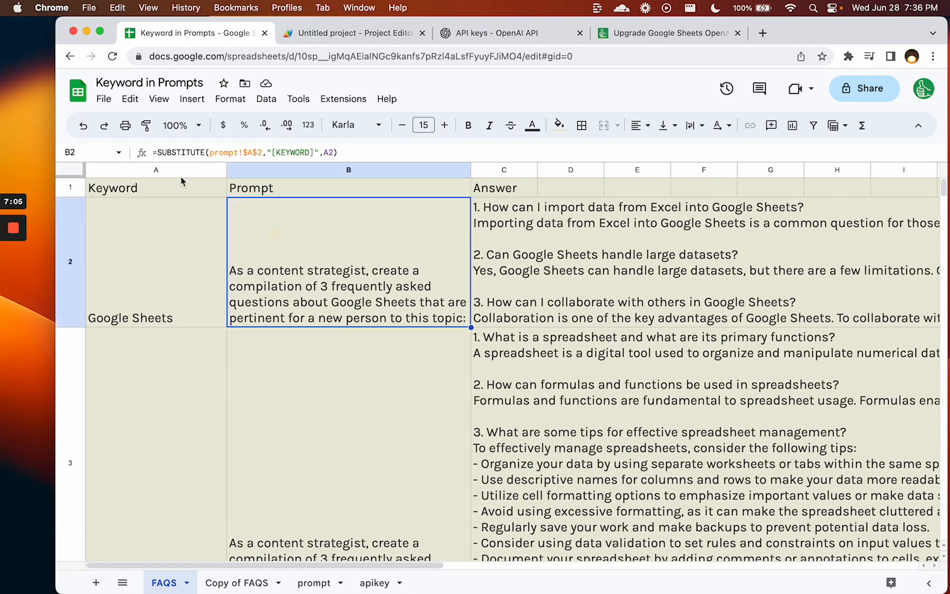
click(161, 155)
key(Escape)
View the Better Sheets tutorial on upgrading the OpenAI prompt to GPT 4, and return to the Keyword in Prompts spreadsheet.
click(649, 37)
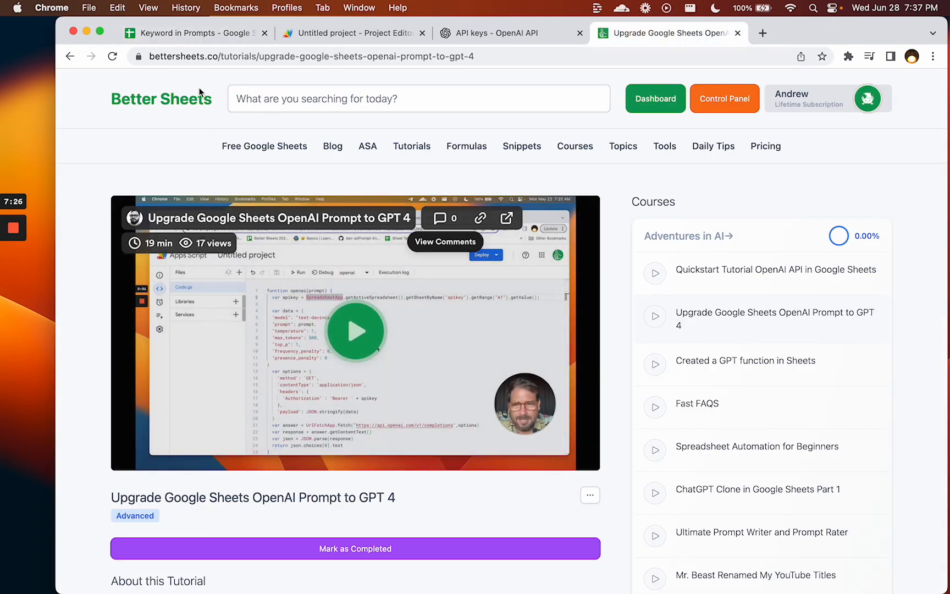
click(217, 34)
mouse_move(19, 232)
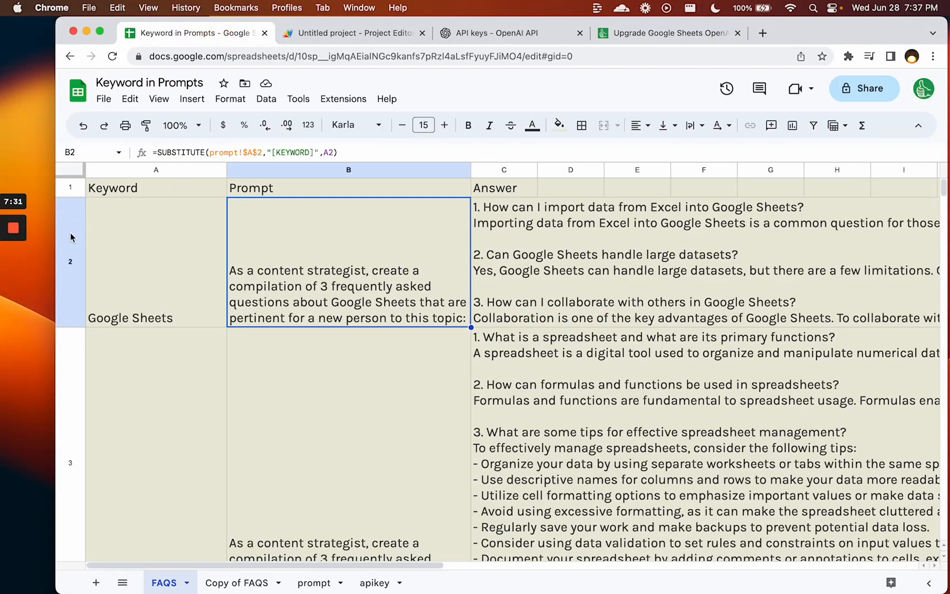